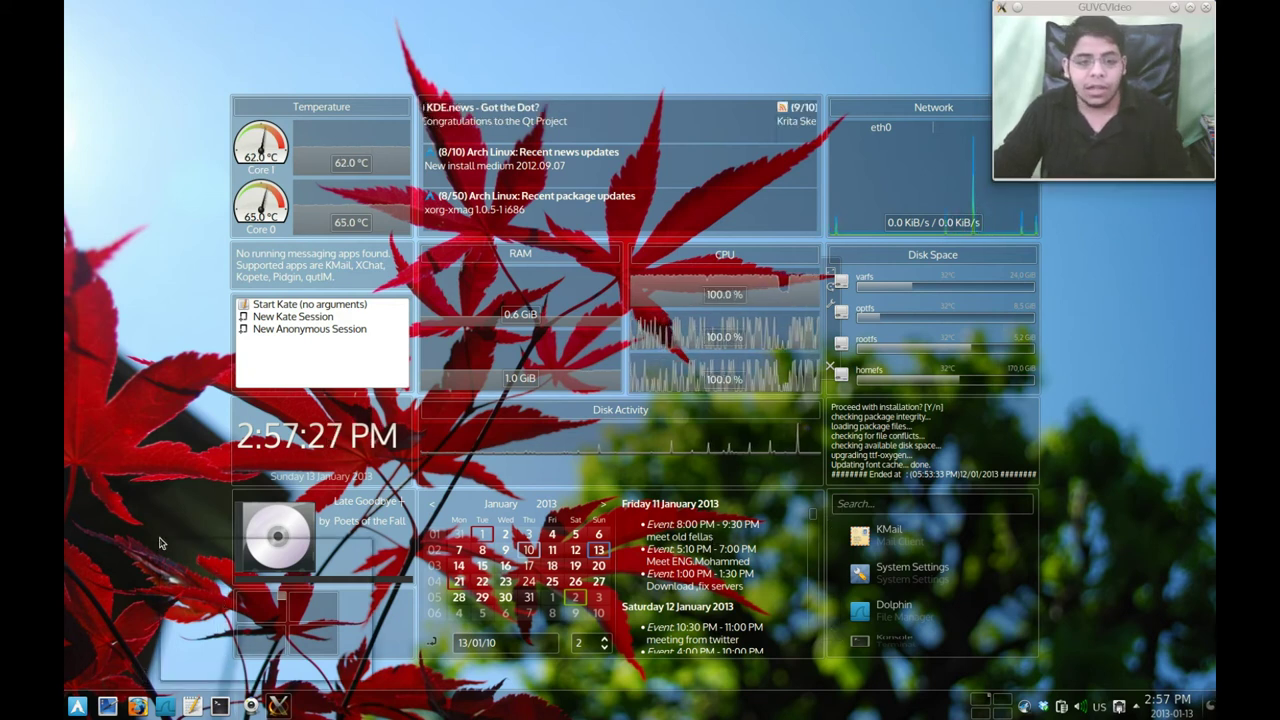
Step: Lock the desktop widgets
{"action": "right_click", "coordinate": [160, 539]}
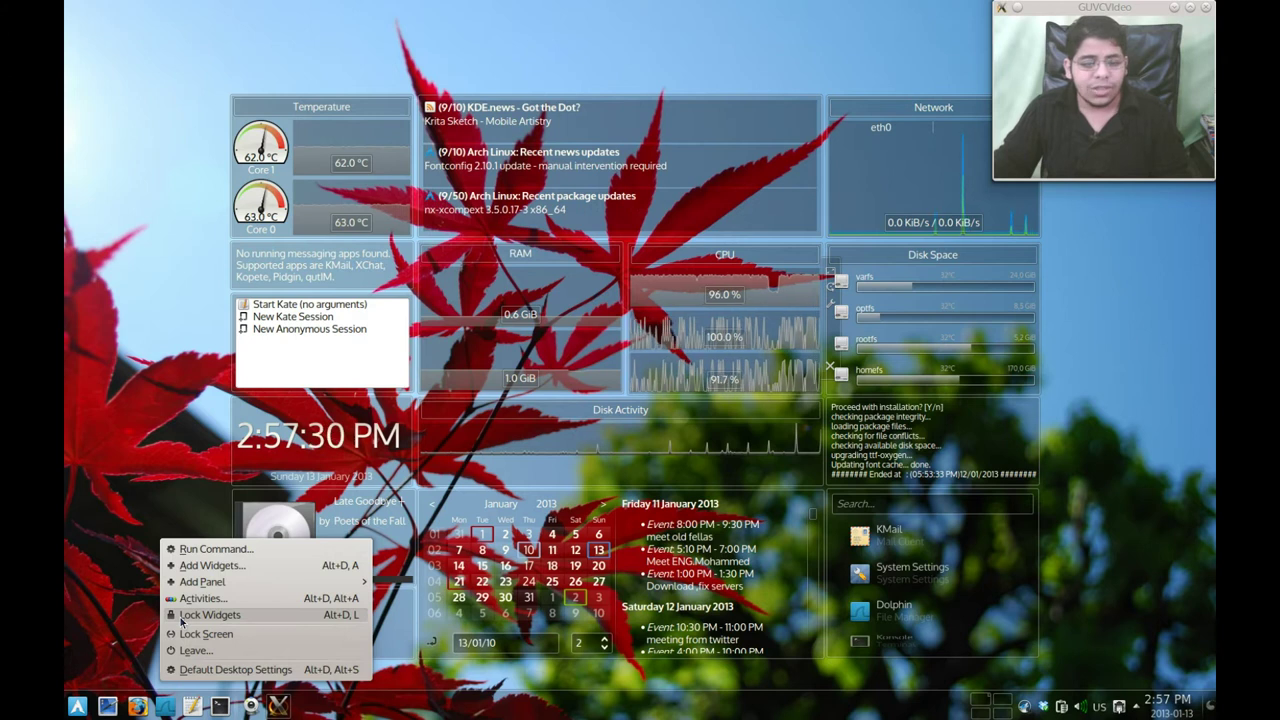
{"action": "left_click", "coordinate": [172, 608]}
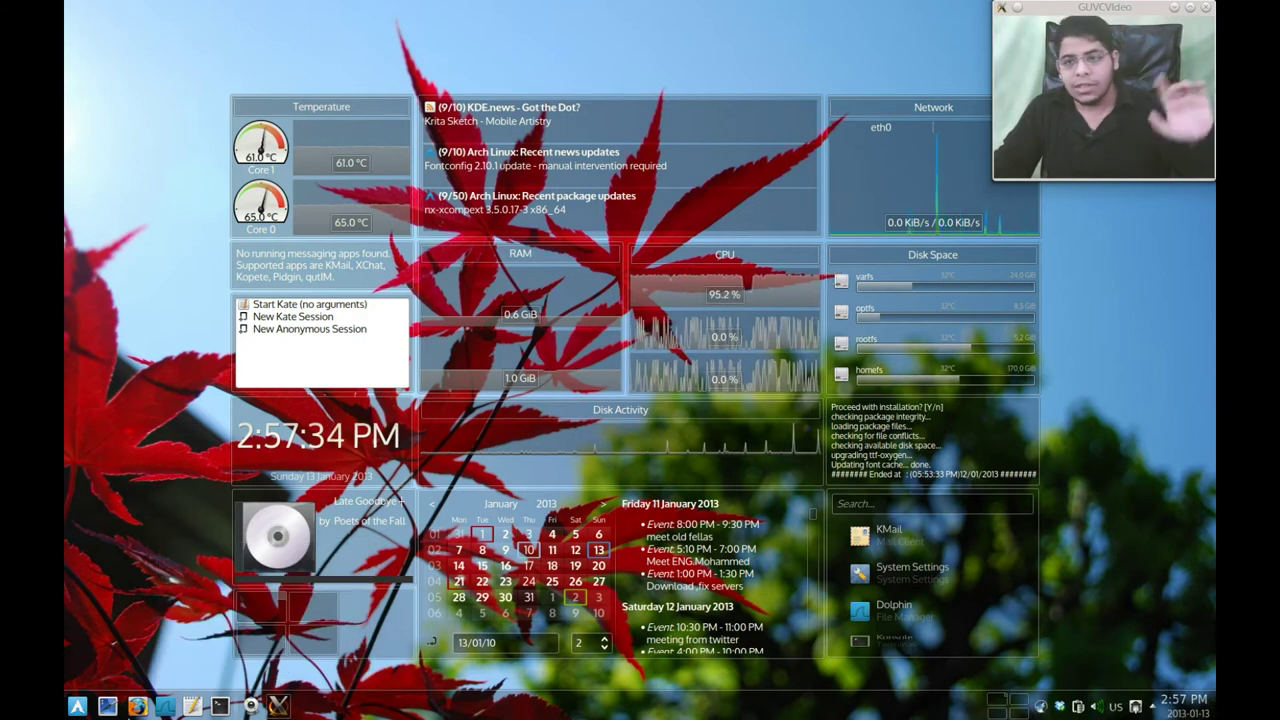
Step: In Firefox, follow the Arch Linux automatic updates link on the Linux Scripts page, and select arch_auto_upgrade.sh in Dolphin's share folder
{"action": "left_click", "coordinate": [137, 706]}
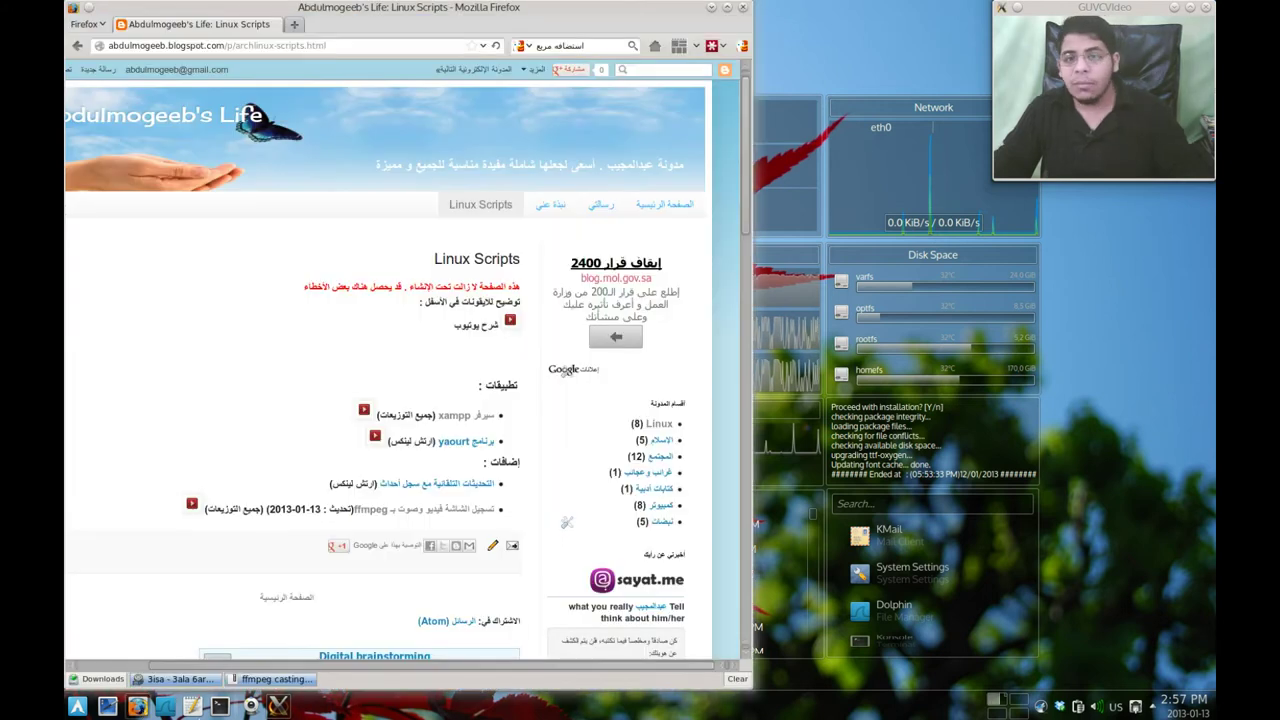
{"action": "scroll", "coordinate": [240, 385], "scroll_direction": "down", "scroll_amount": 2}
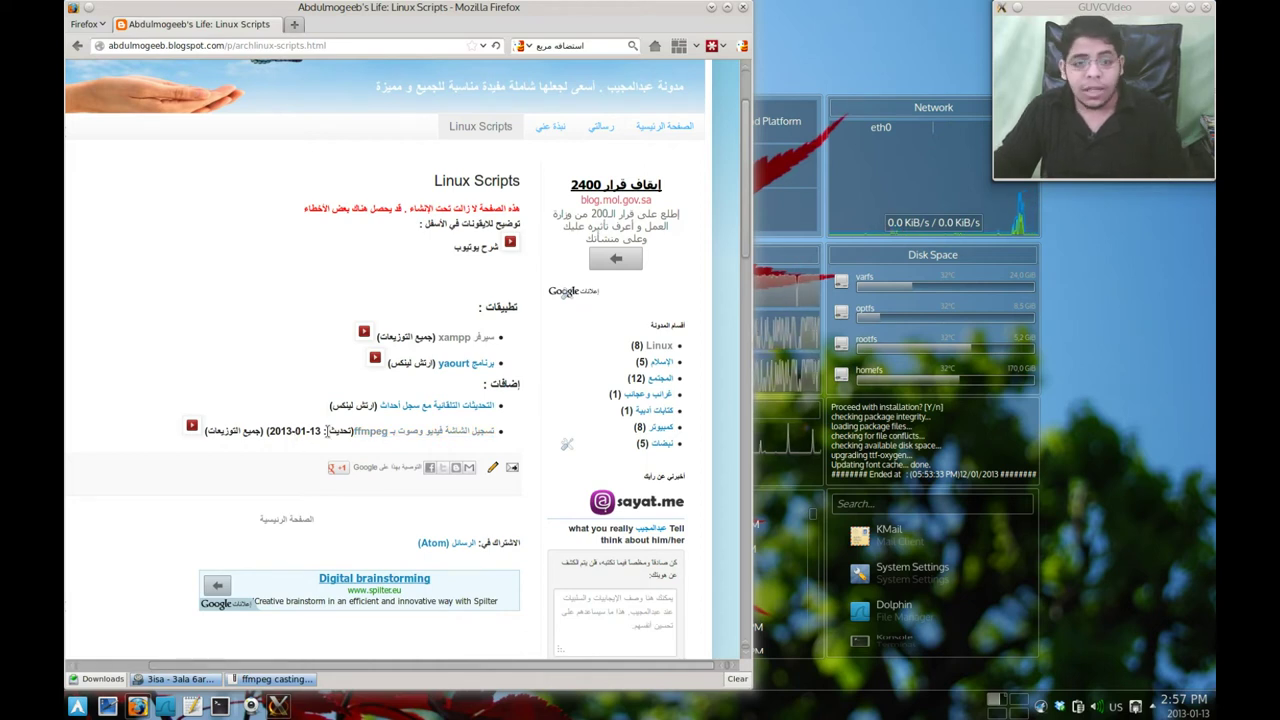
{"action": "left_click", "coordinate": [452, 407]}
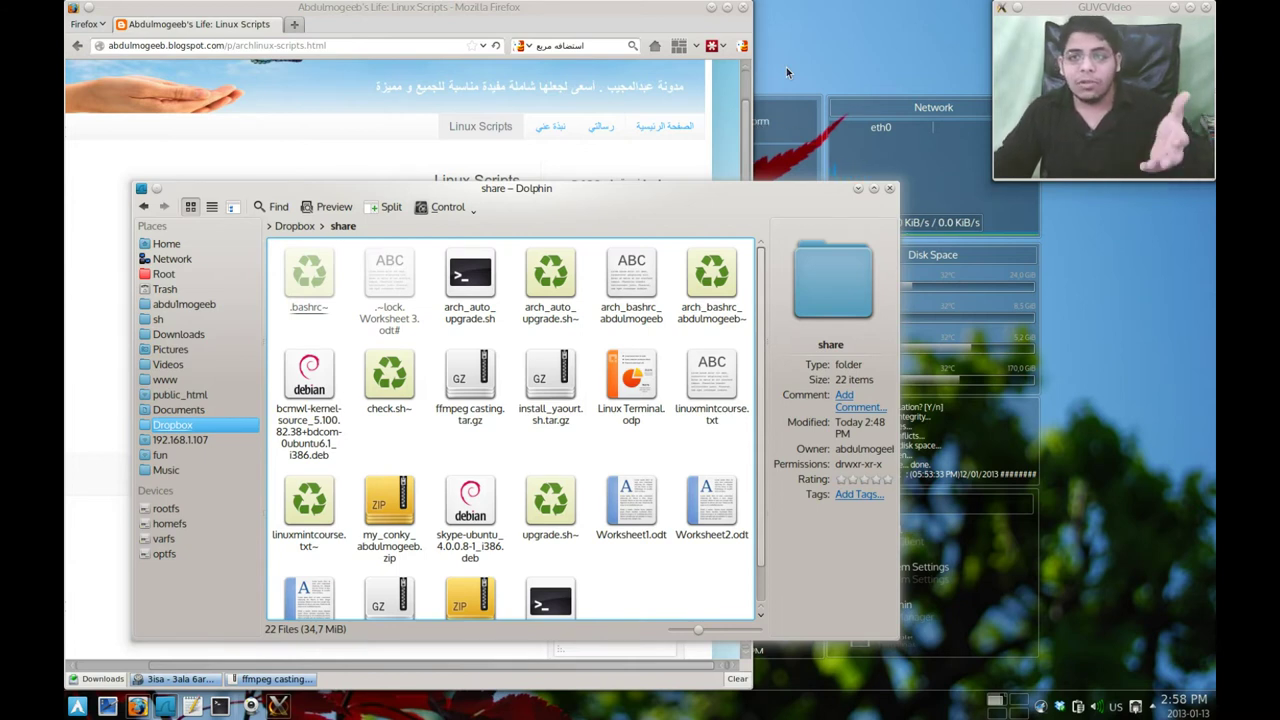
{"action": "left_click", "coordinate": [483, 312]}
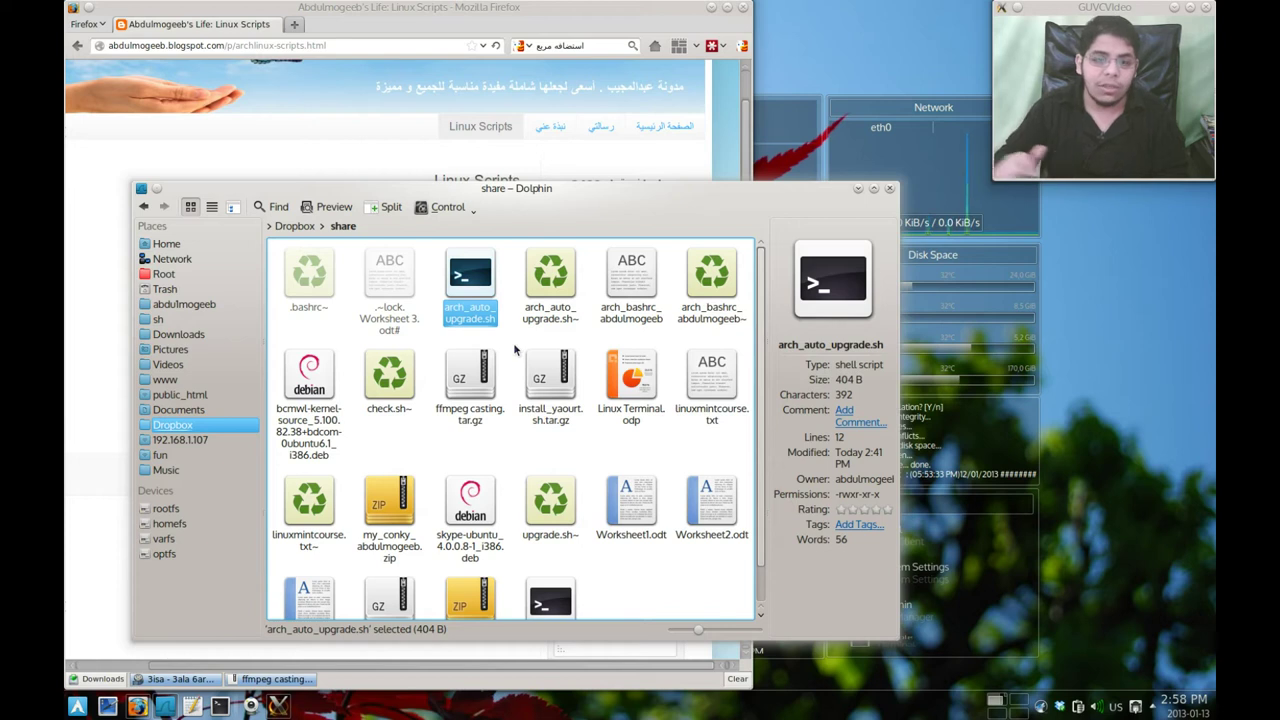
Step: Open Konsole and change to the Dropbox/share directory inside the user's home folder, using its absolute path under /home
{"action": "left_click", "coordinate": [220, 706]}
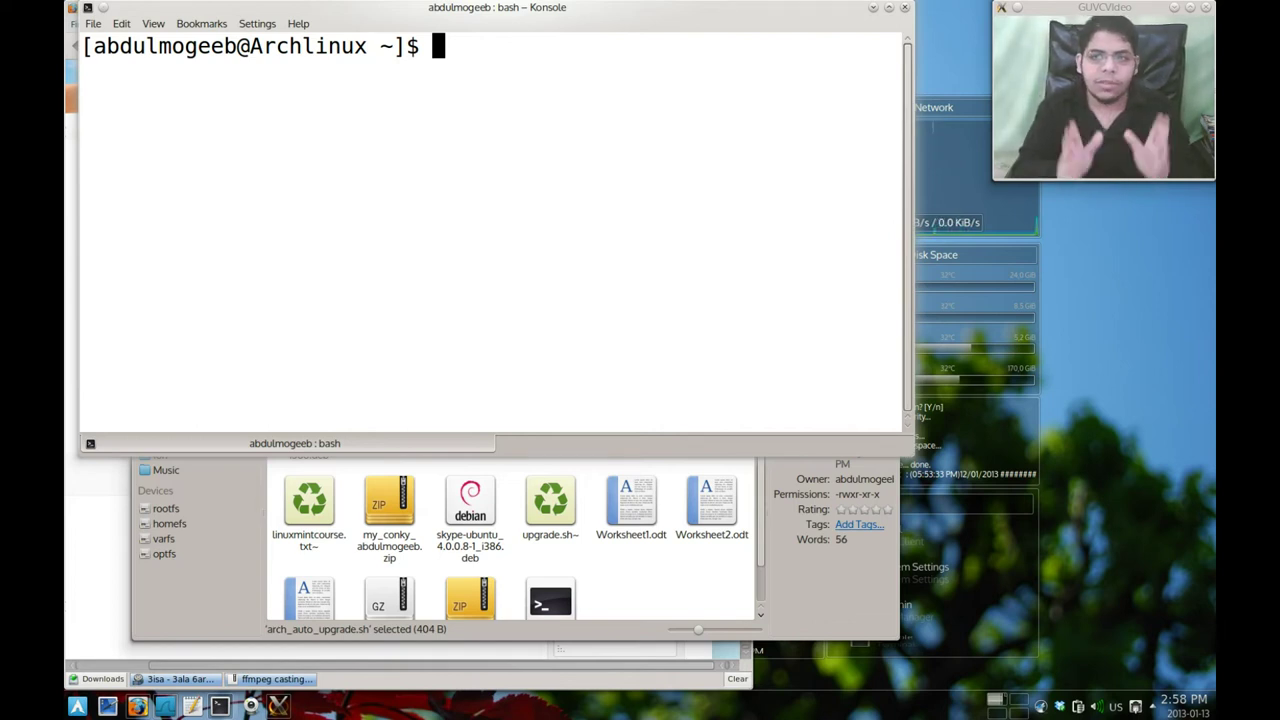
{"action": "type", "text": "cd "}
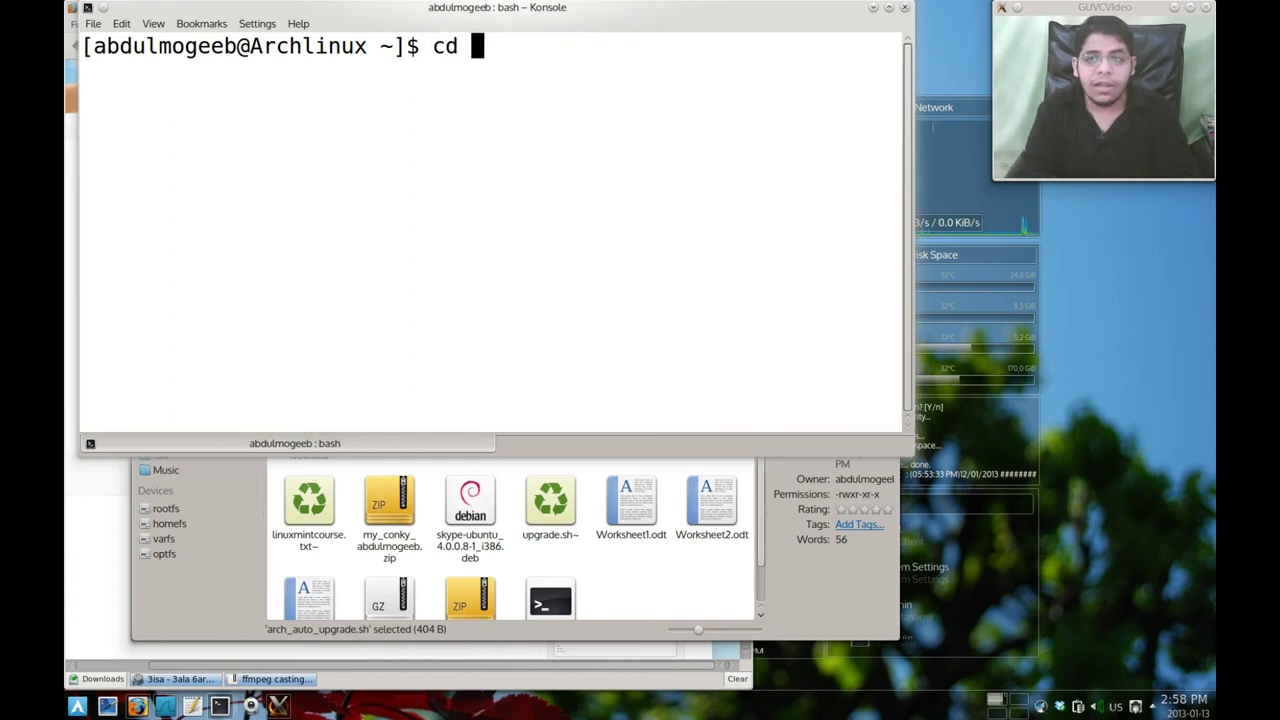
{"action": "type", "text": "/h"}
{"action": "key", "text": "Tab"}
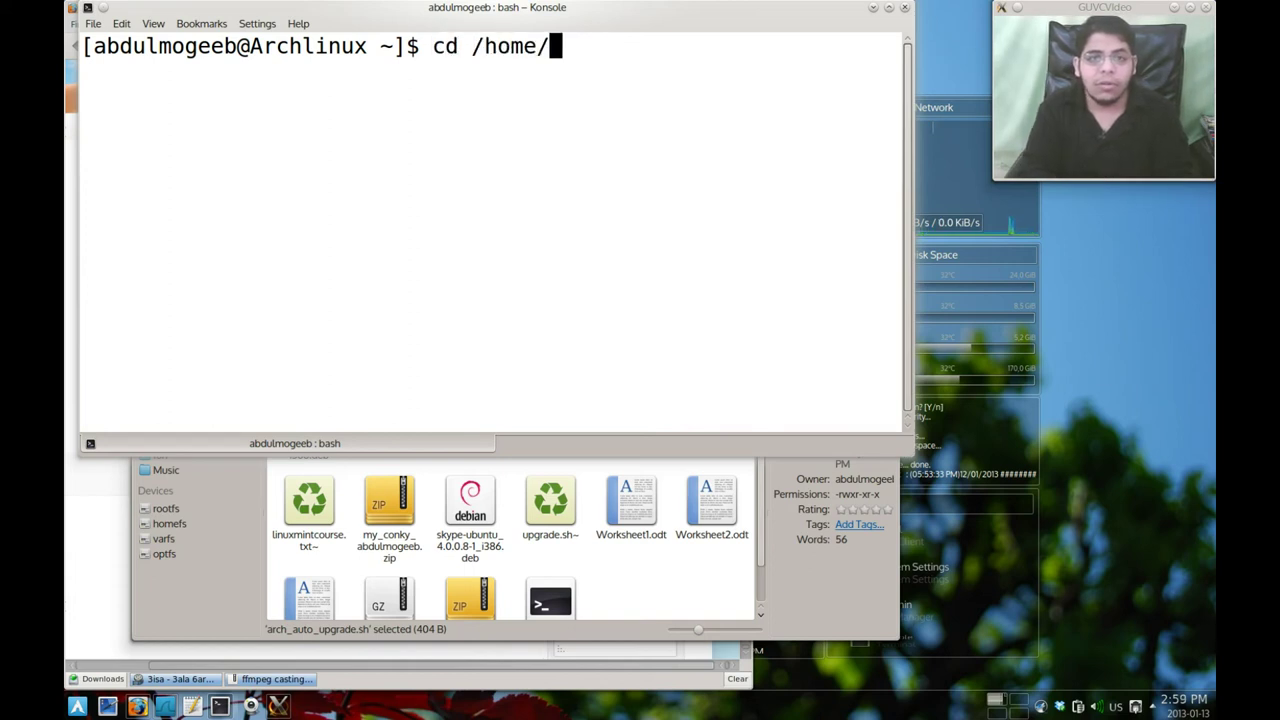
{"action": "type", "text": "abdu"}
{"action": "key", "text": "BackSpace"}
{"action": "type", "text": "dl1"}
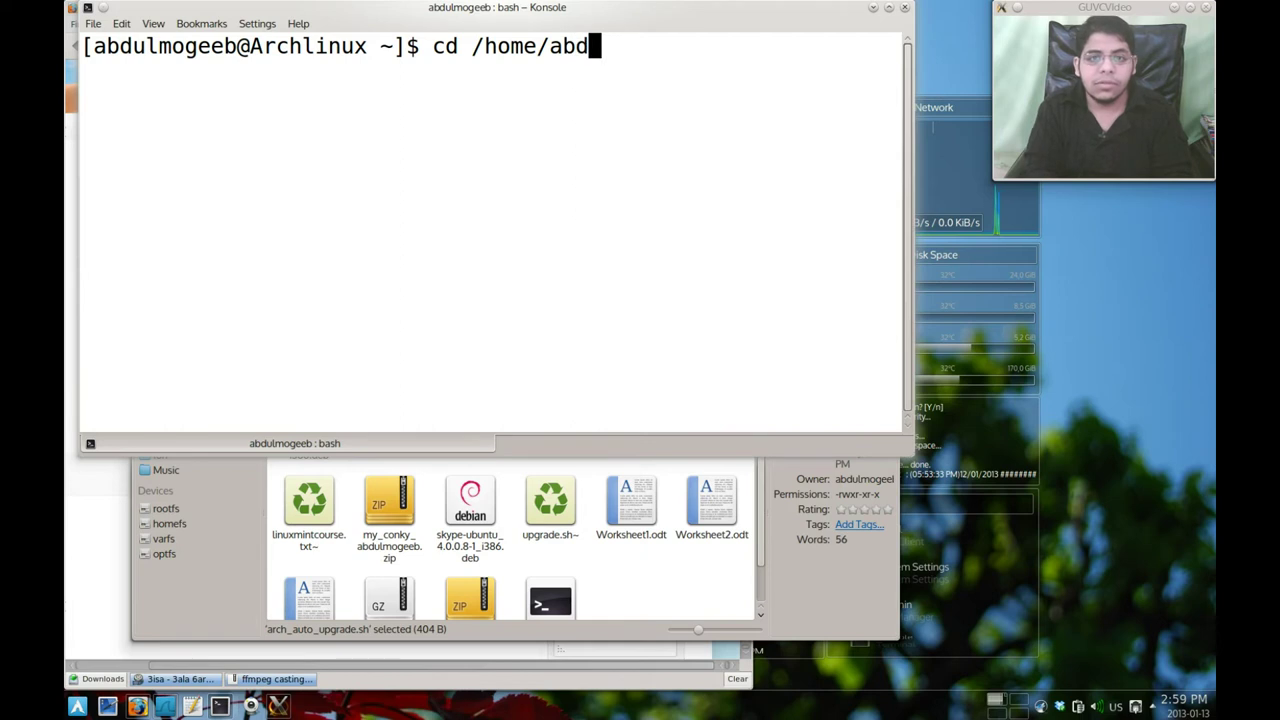
{"action": "key", "text": "BackSpace"}
{"action": "key", "text": "BackSpace"}
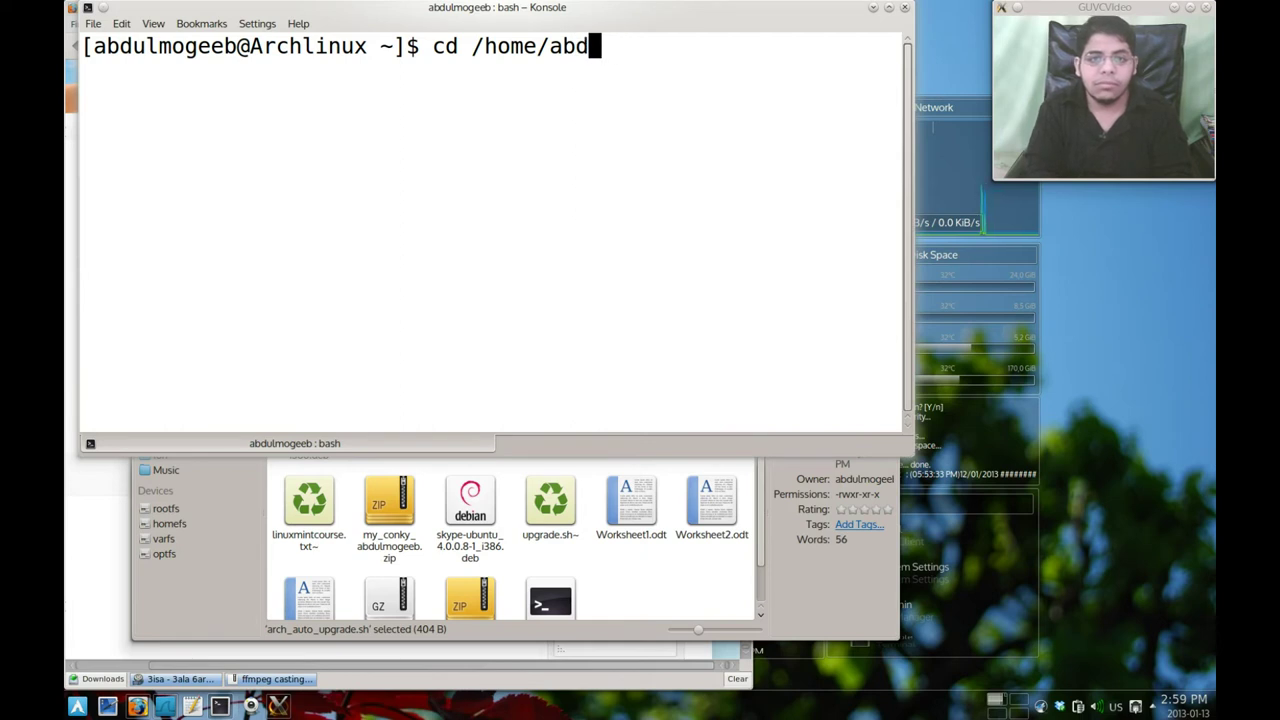
{"action": "type", "text": "1"}
{"action": "key", "text": "BackSpace"}
{"action": "type", "text": "ul"}
{"action": "key", "text": "Tab"}
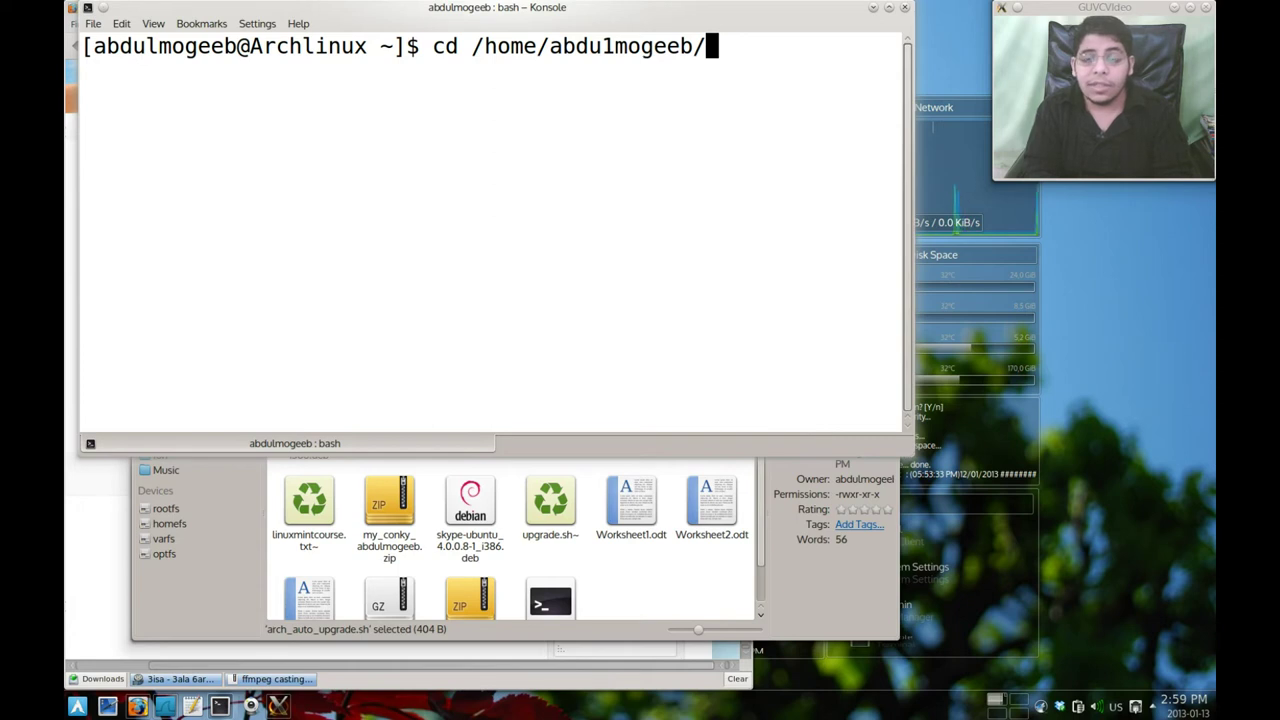
{"action": "type", "text": "Dr"}
{"action": "key", "text": "Tab"}
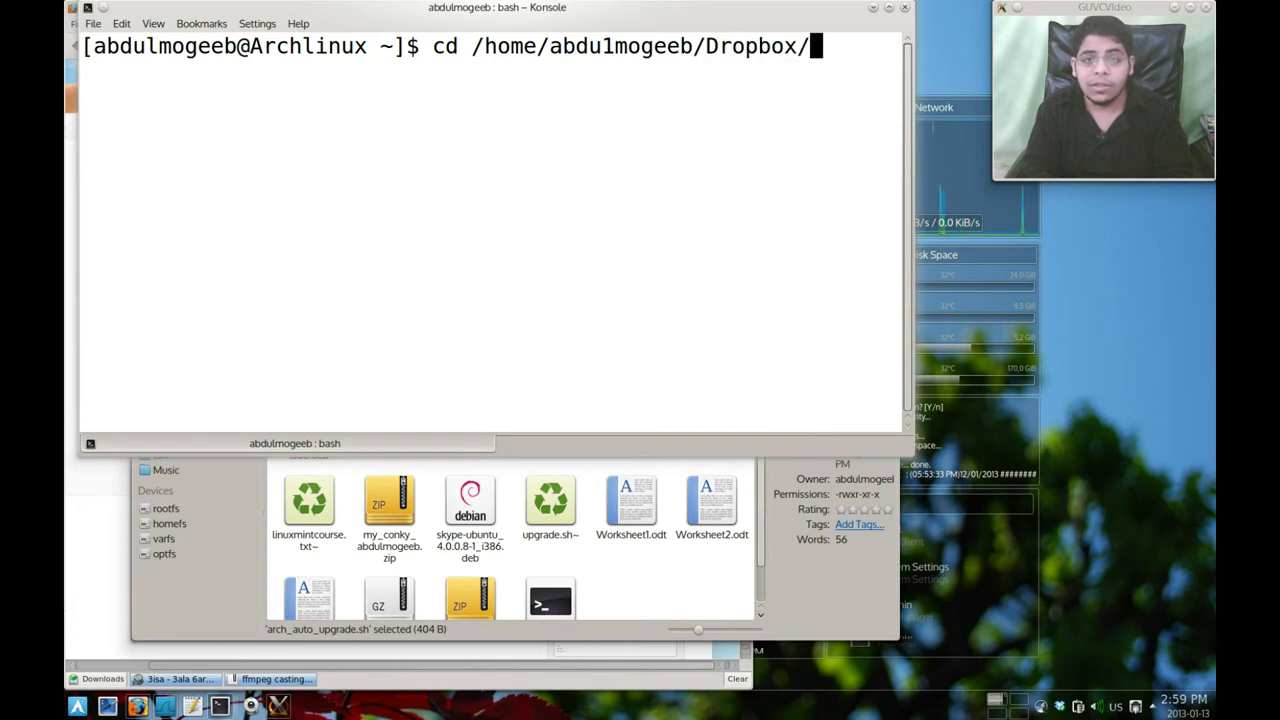
{"action": "type", "text": "sha"}
{"action": "key", "text": "Tab"}
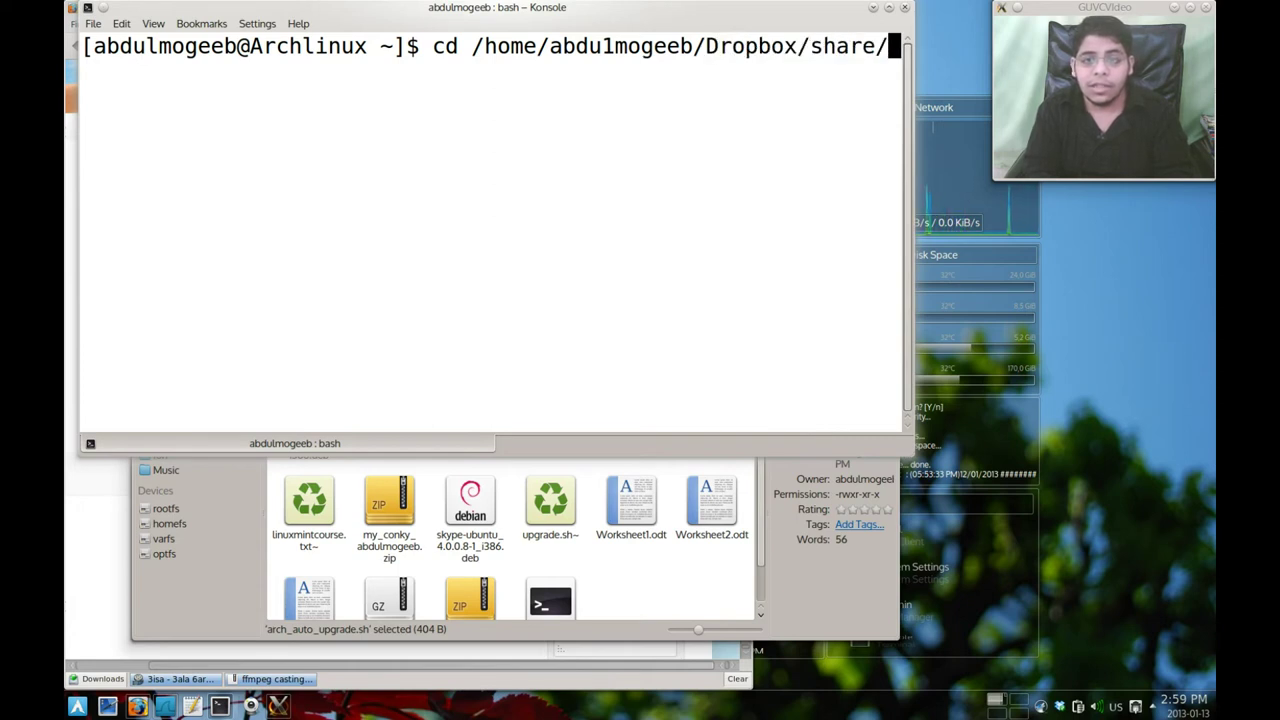
{"action": "type", "text": "a"}
{"action": "key", "text": "BackSpace"}
{"action": "key", "text": "BackSpace"}
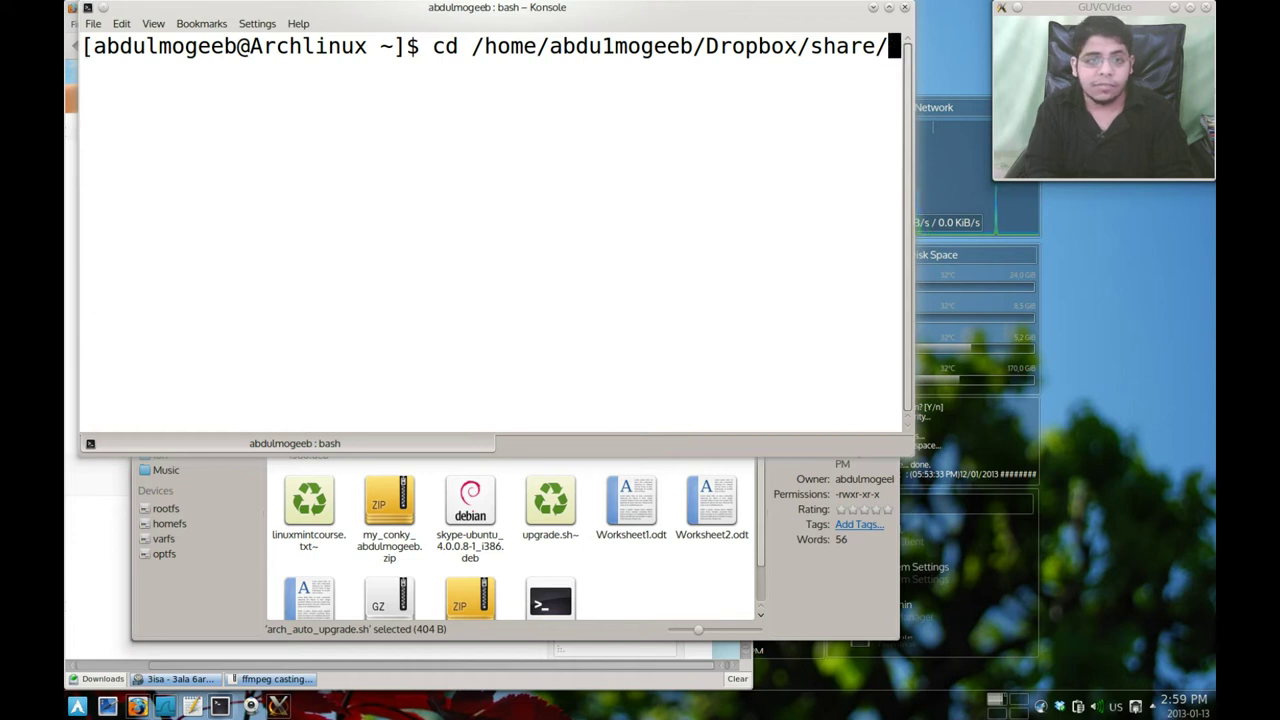
{"action": "key", "text": "Return"}
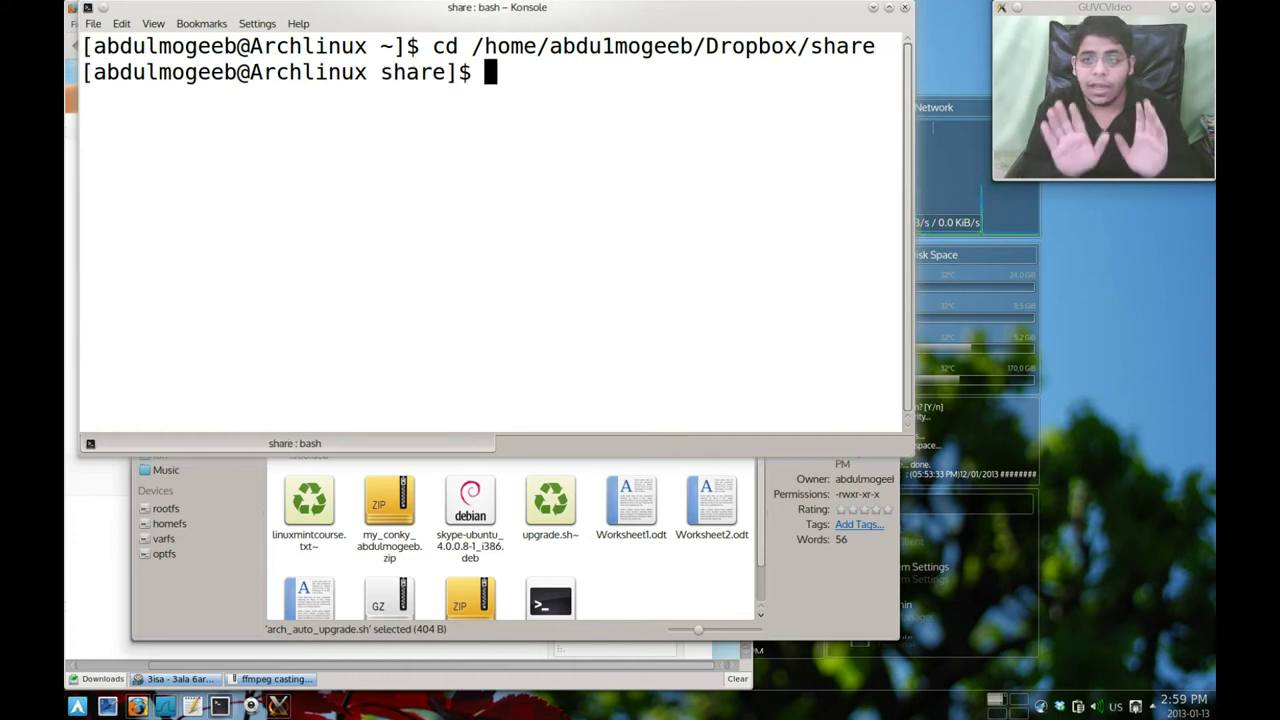
Step: Make the upgrade script executable by running "sudo chmod +x arch_auto_upgrade.sh"
{"action": "type", "text": "h"}
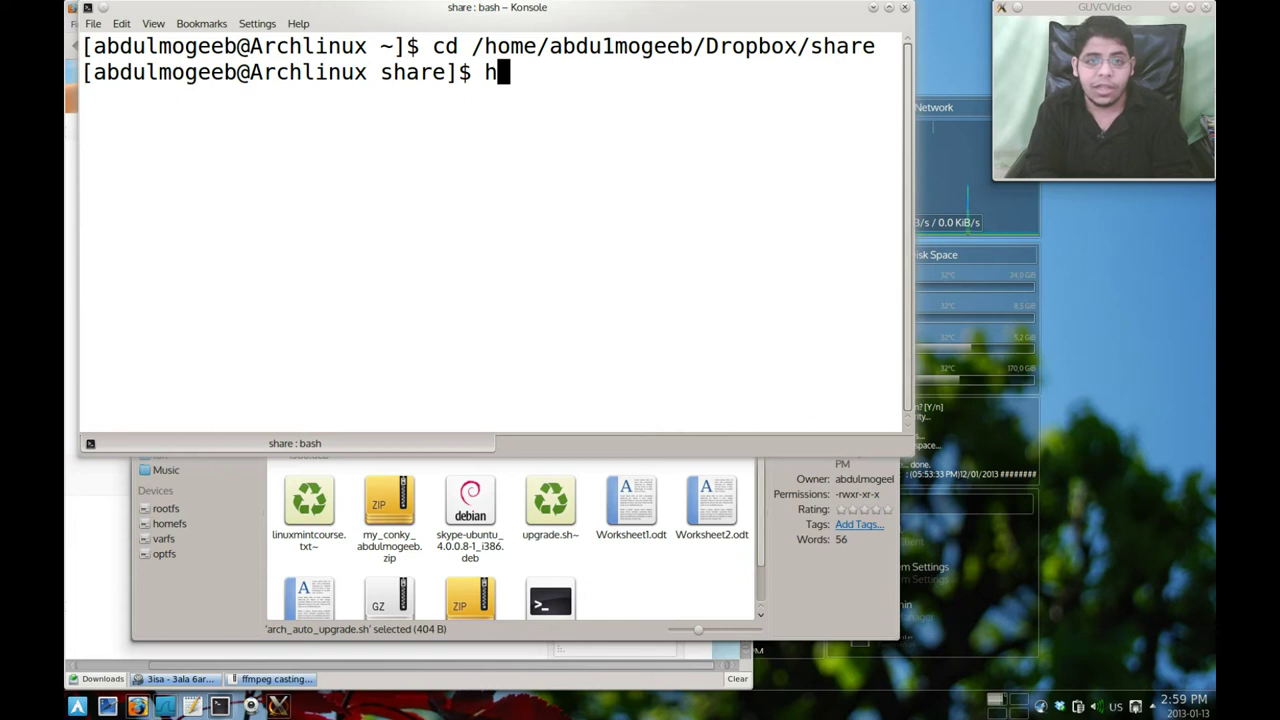
{"action": "key", "text": "BackSpace"}
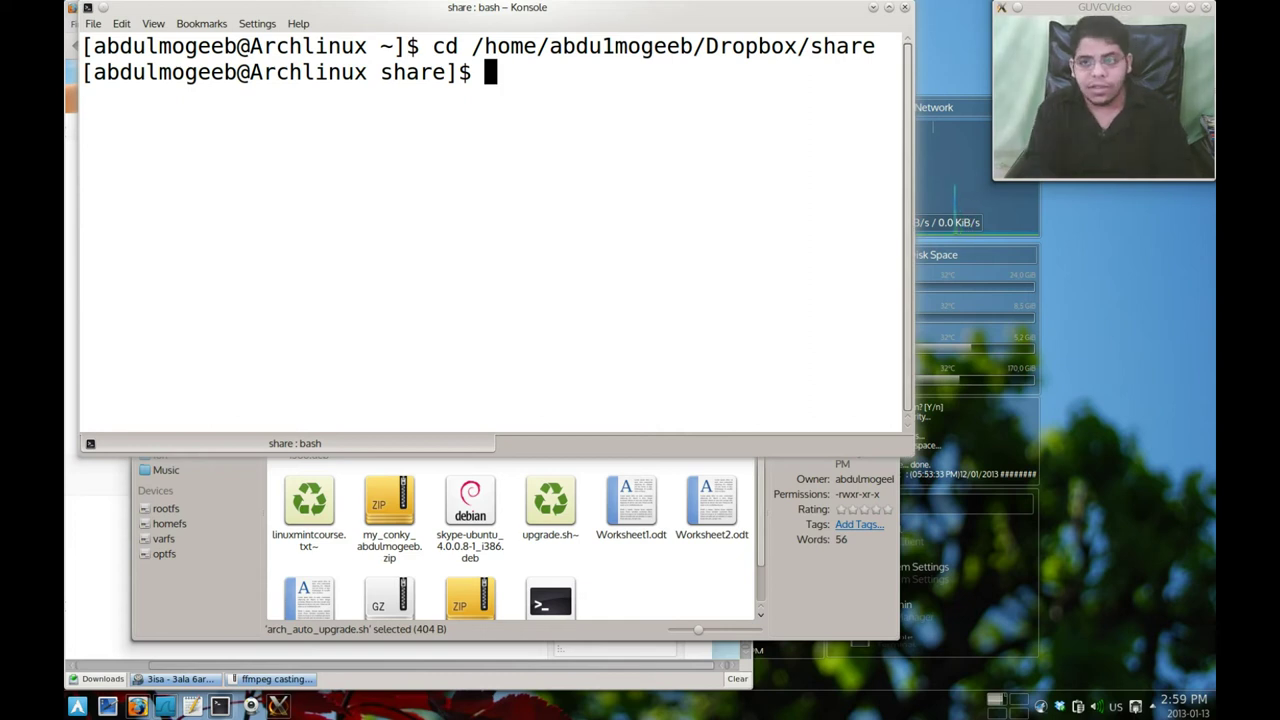
{"action": "type", "text": "sudo "}
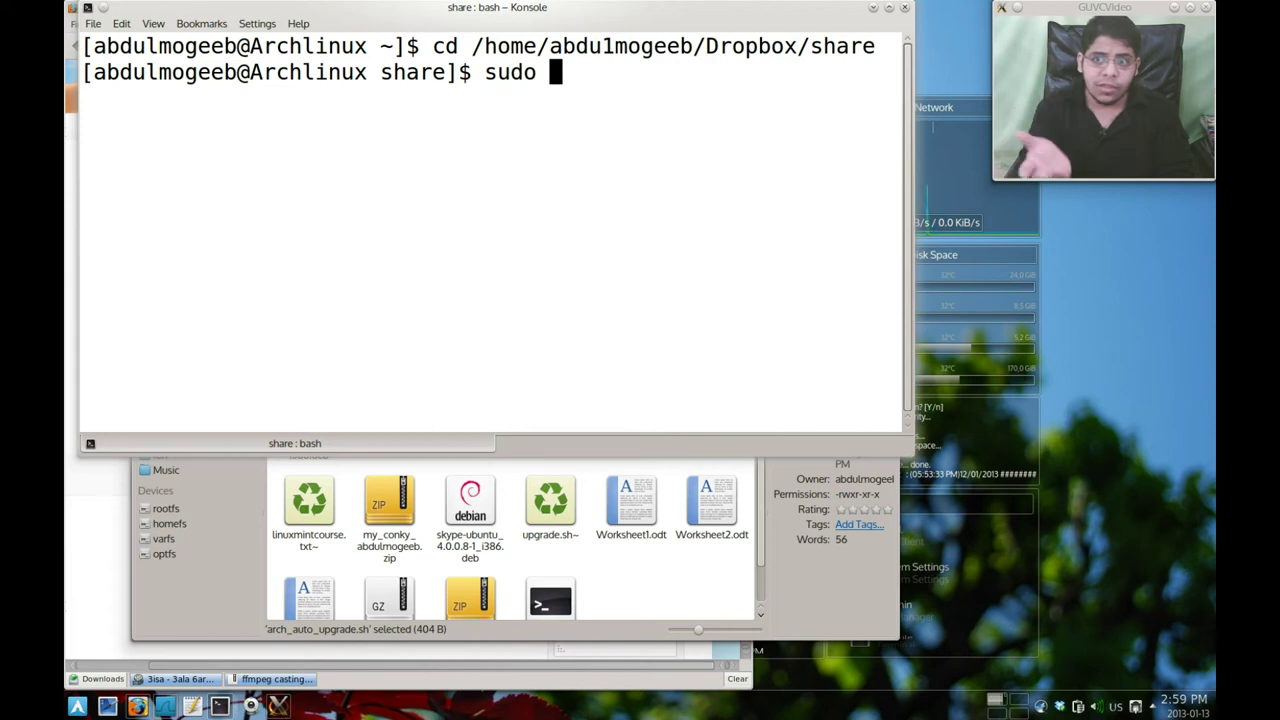
{"action": "type", "text": "chmod "}
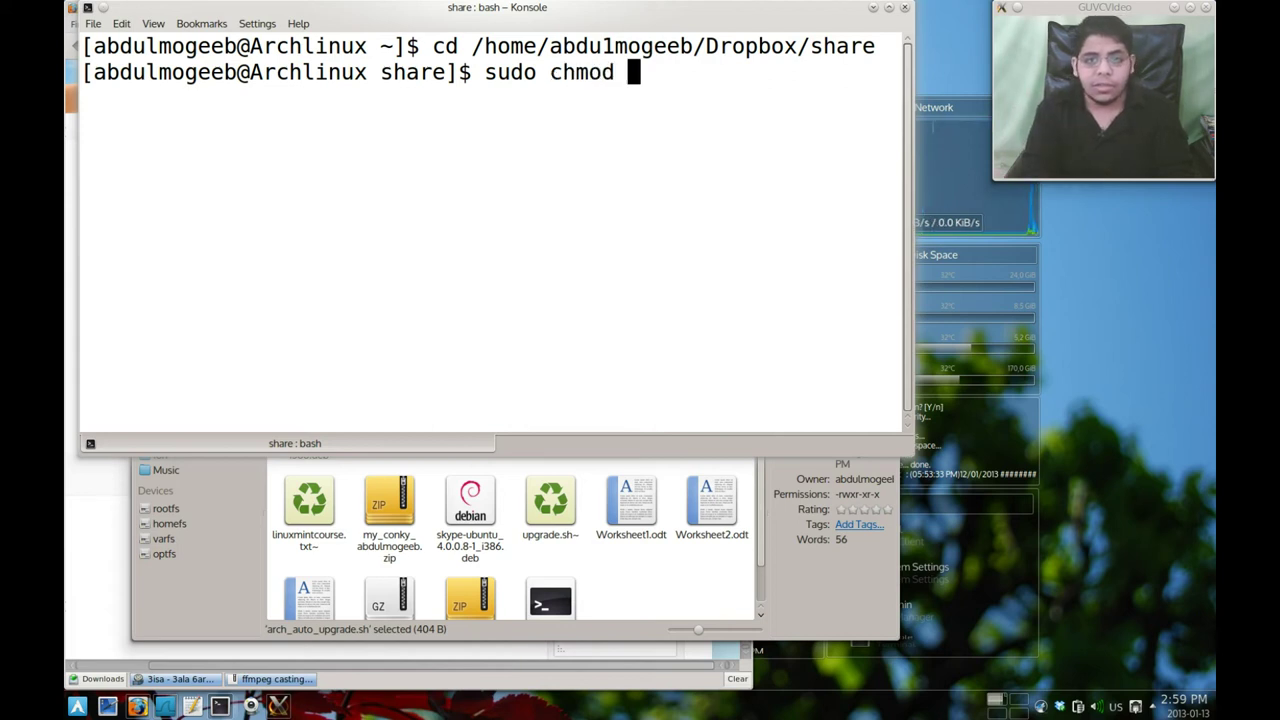
{"action": "type", "text": "+x "}
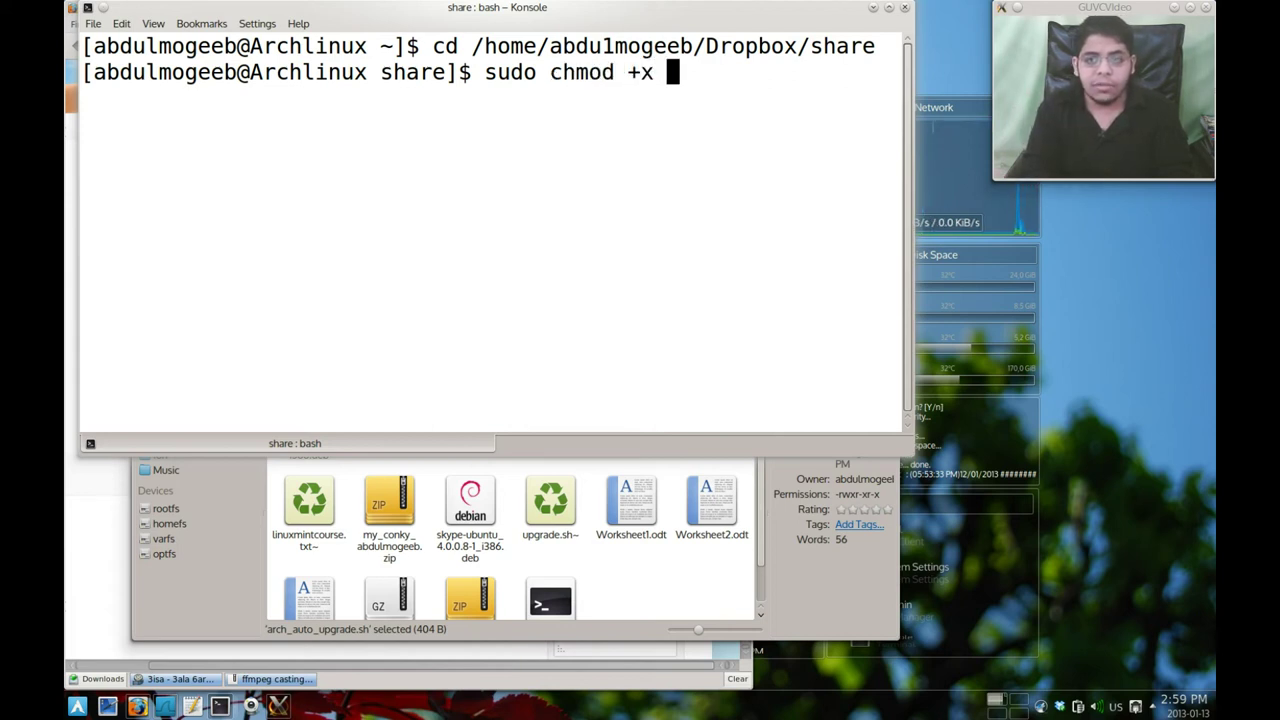
{"action": "type", "text": "aru"}
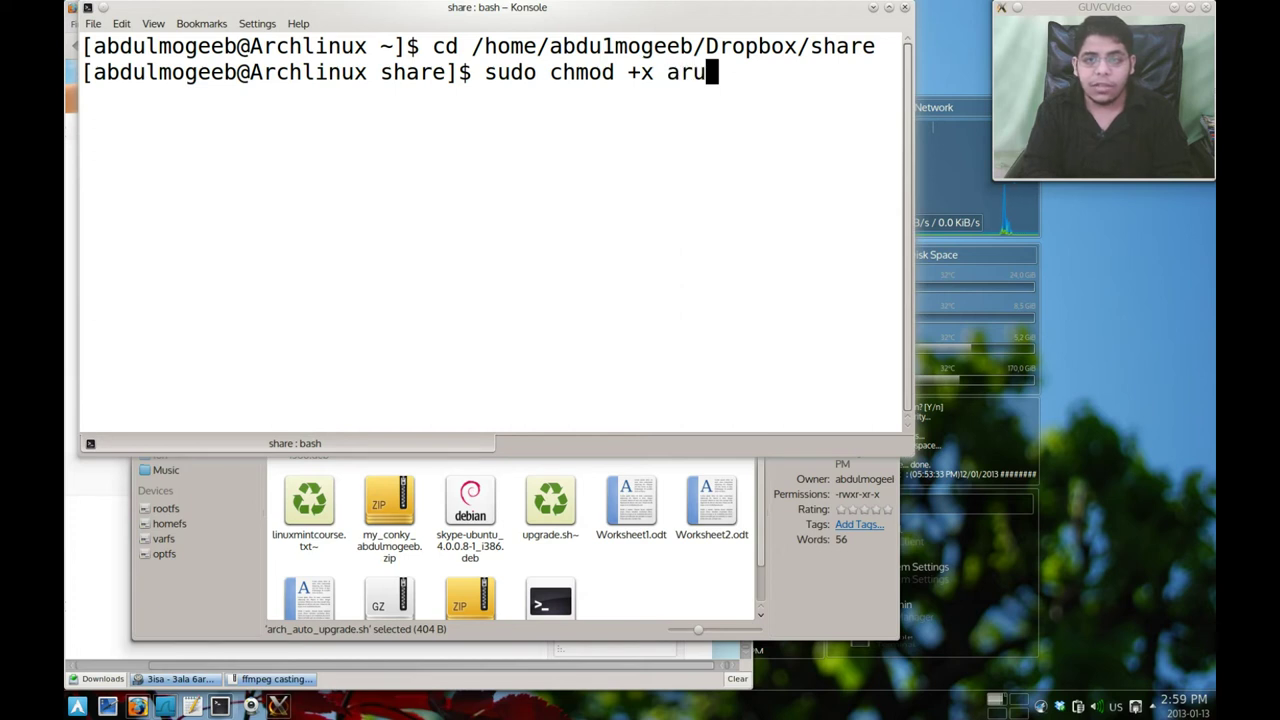
{"action": "key", "text": "BackSpace"}
{"action": "type", "text": "ch_"}
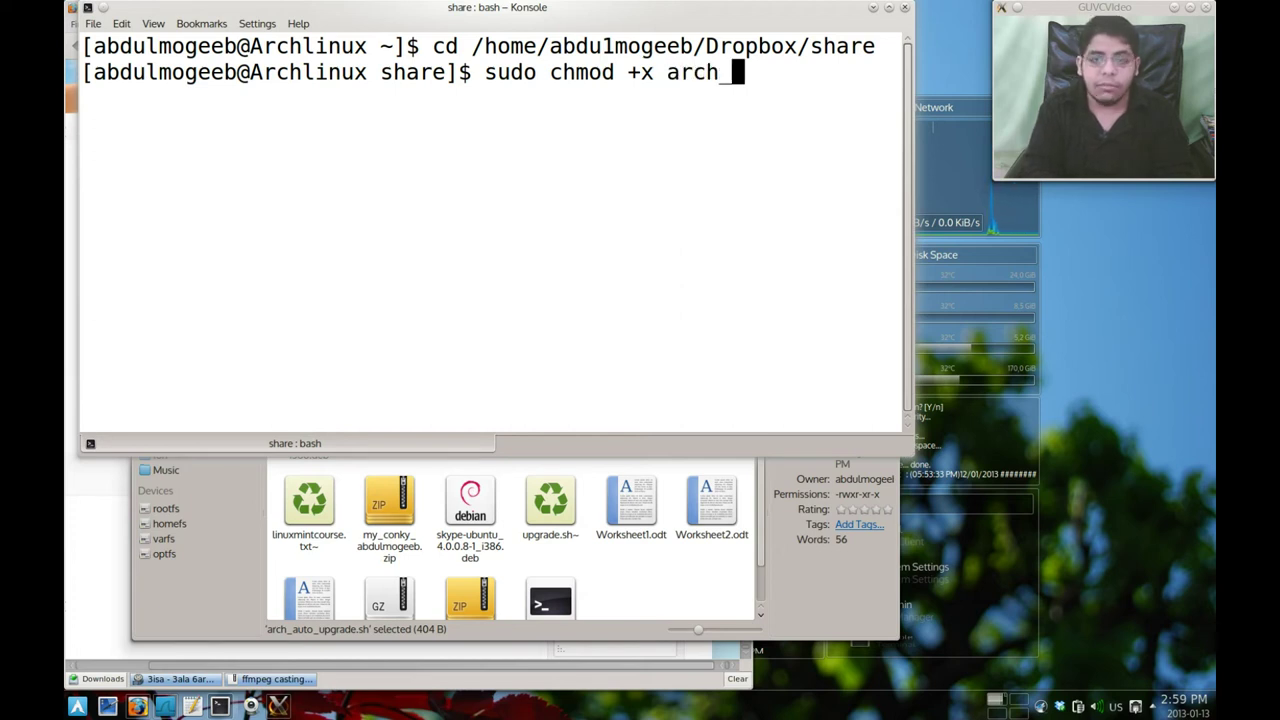
{"action": "type", "text": "u"}
{"action": "key", "text": "BackSpace"}
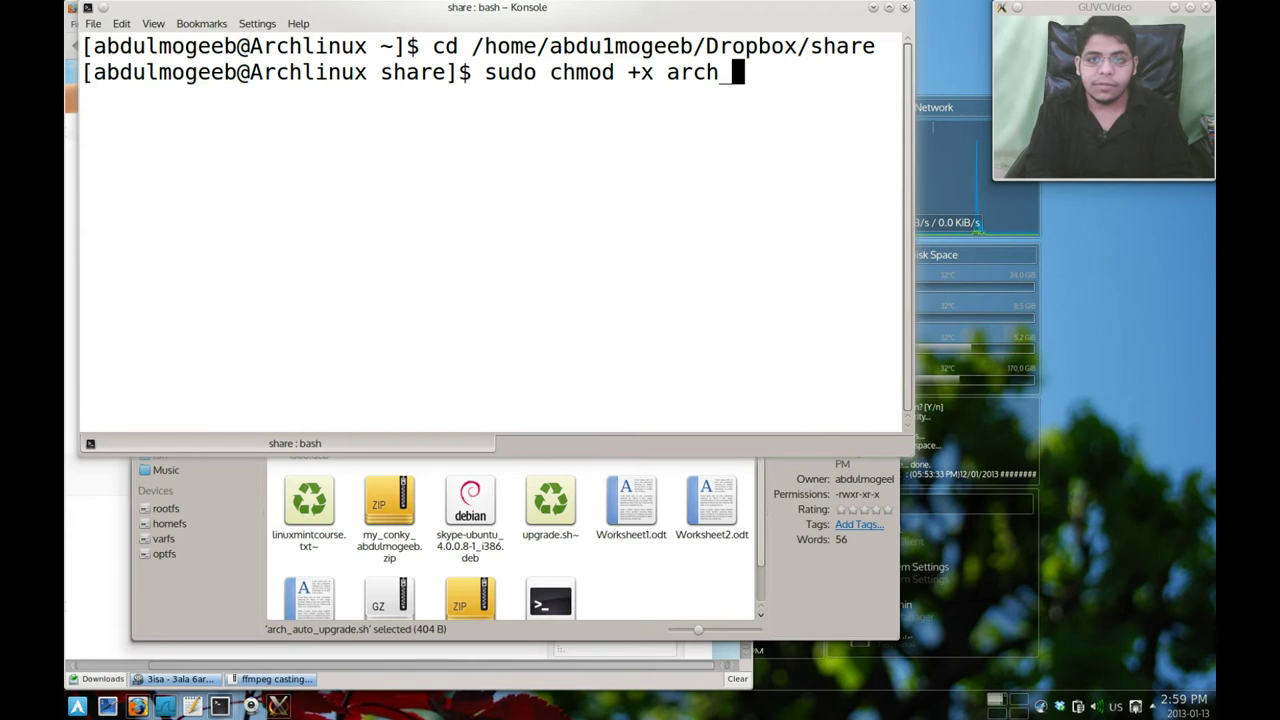
{"action": "type", "text": "a"}
{"action": "key", "text": "Tab"}
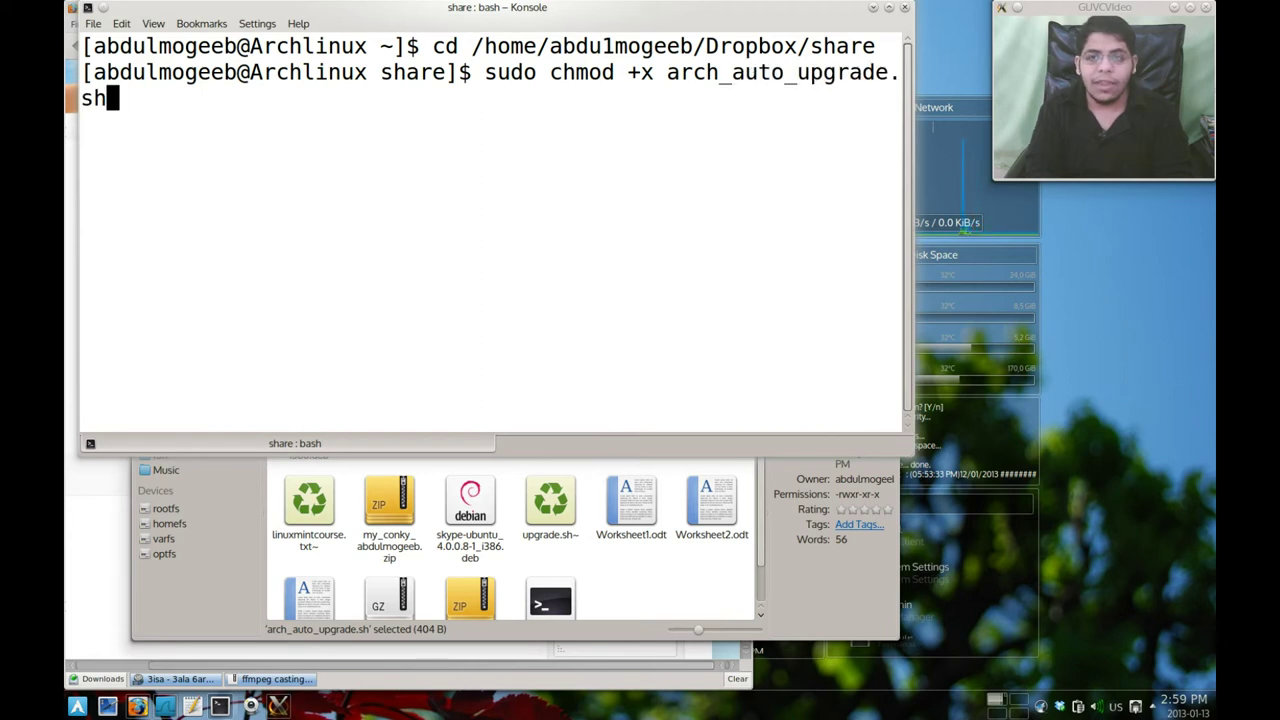
{"action": "key", "text": "Return"}
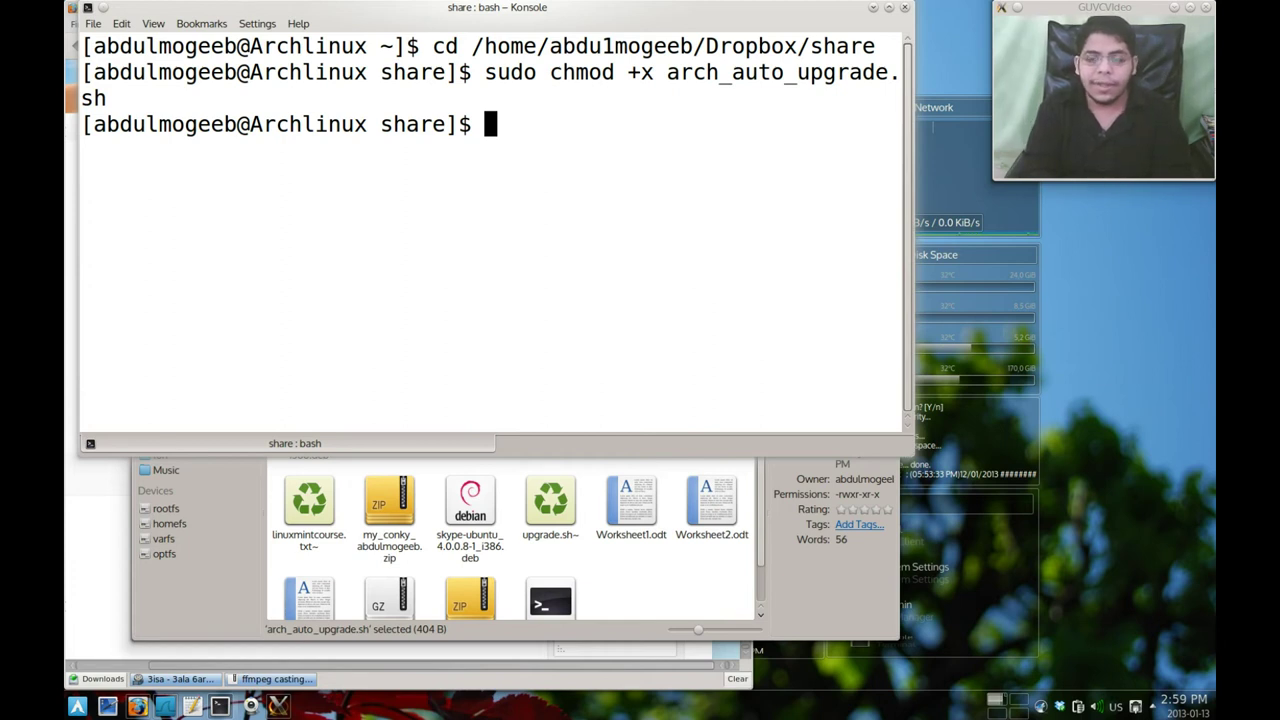
Step: Try to install the cronie package by running "ps cronie", and interrupt the command
{"action": "type", "text": "ps c"}
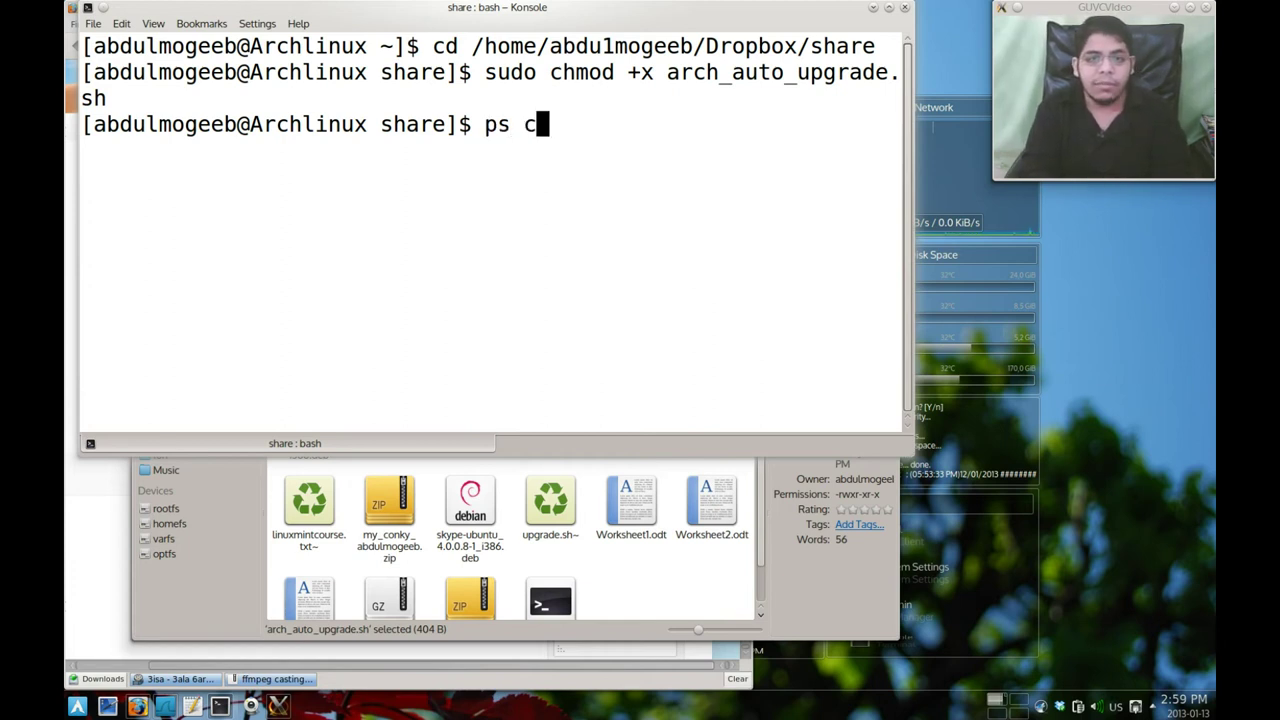
{"action": "type", "text": "ronies"}
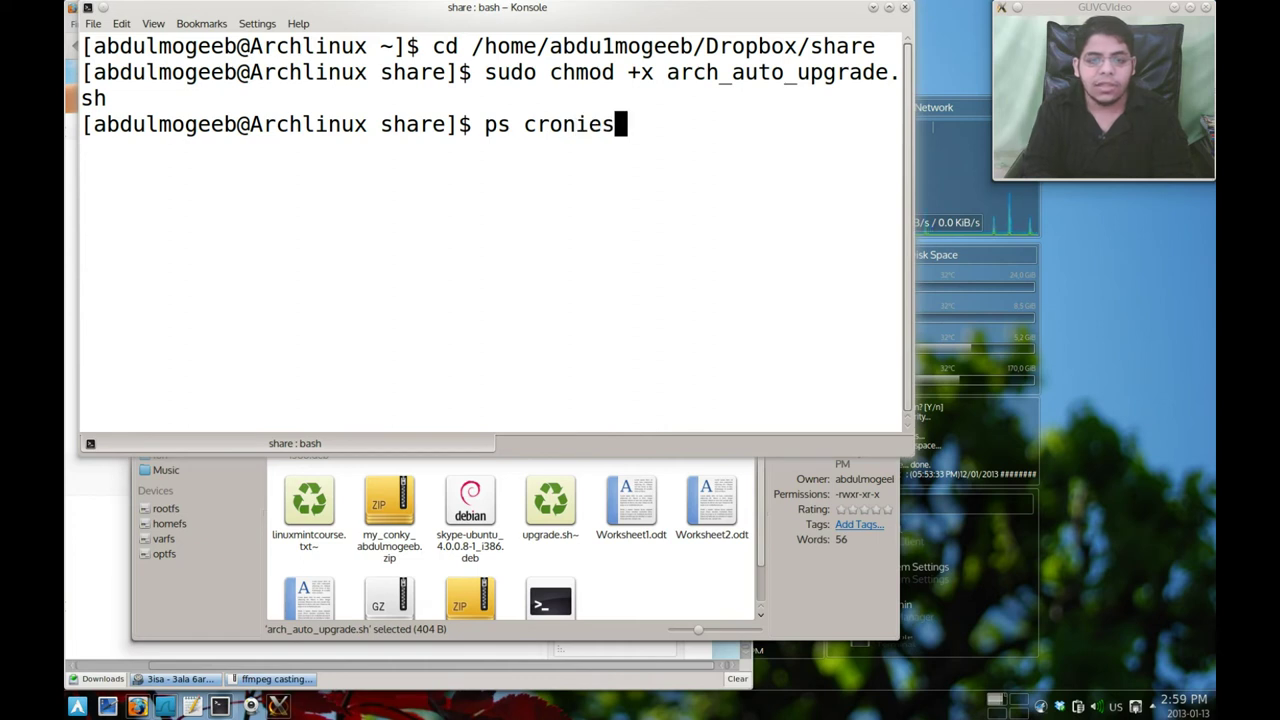
{"action": "key", "text": "BackSpace"}
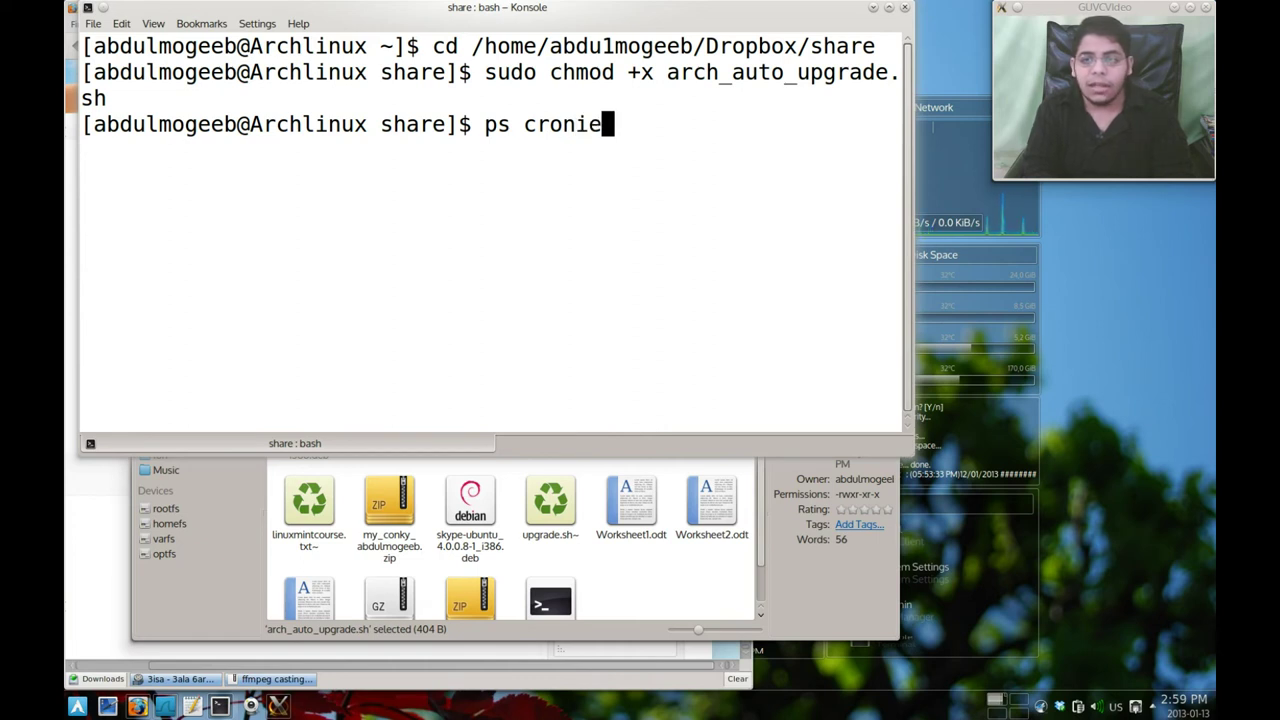
{"action": "key", "text": "Return"}
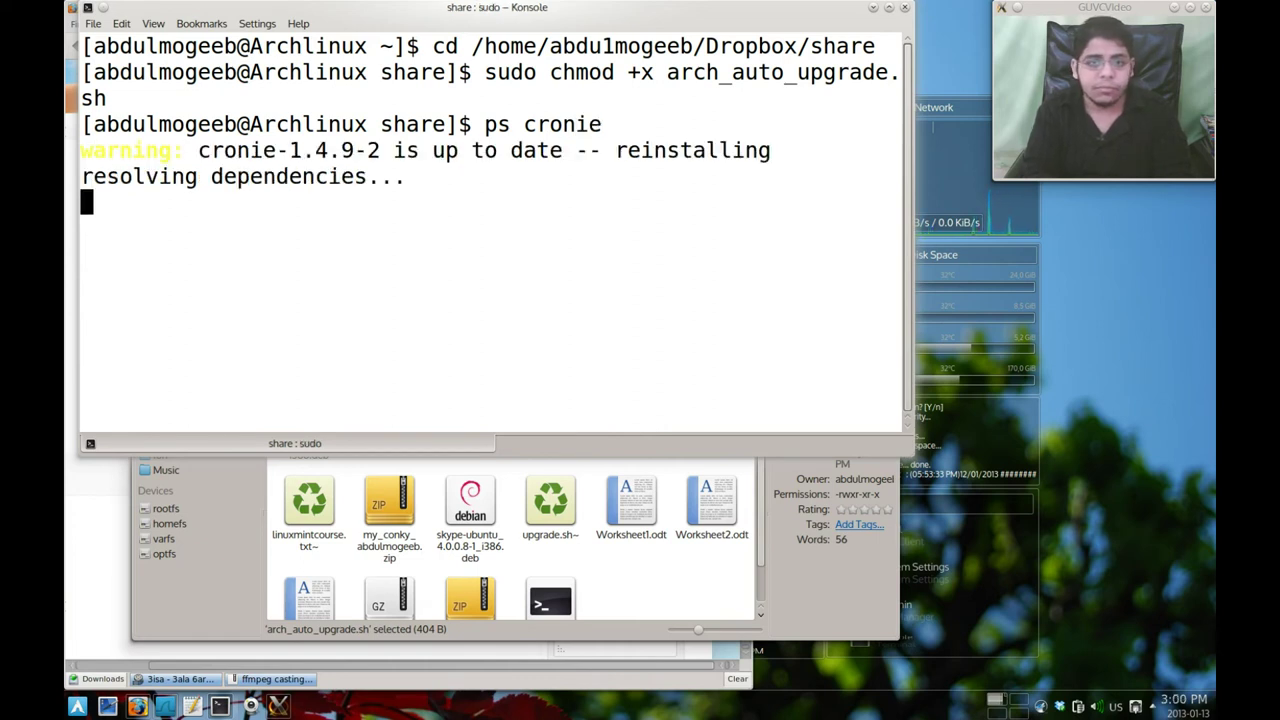
{"action": "key", "text": "ctrl+c"}
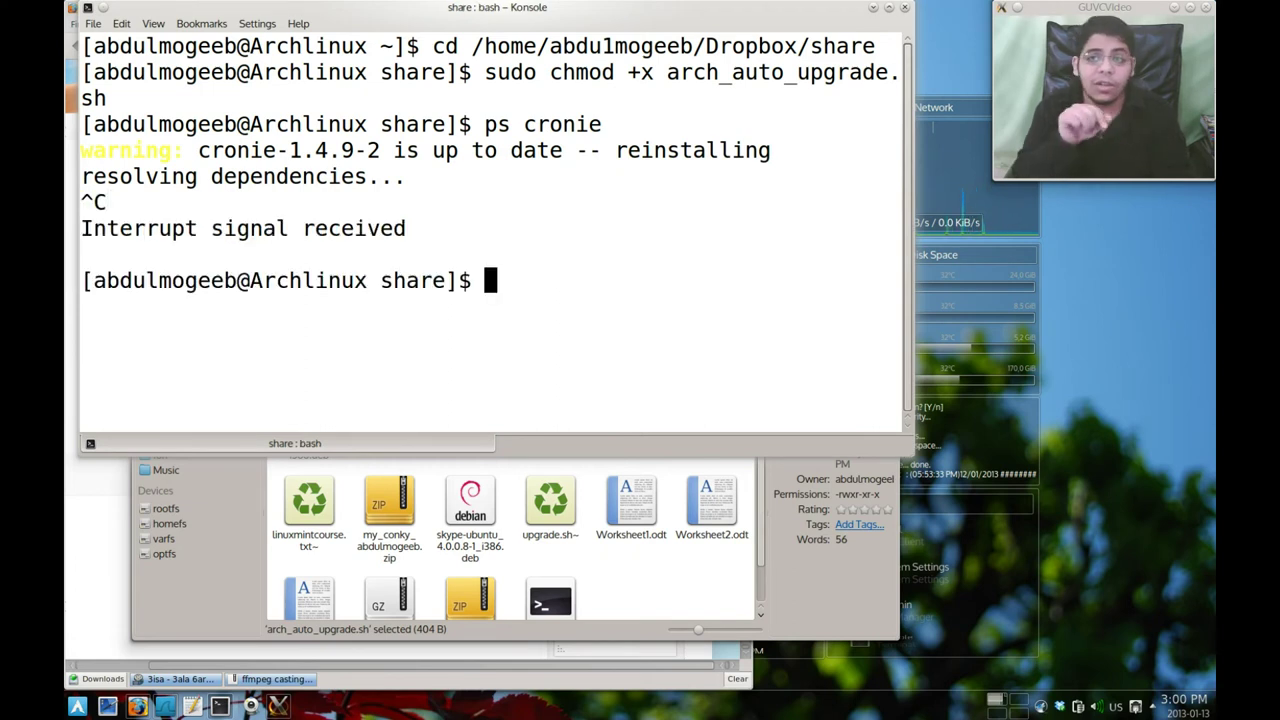
Step: Enable the cron service by running "sudo systemctl enable cronie"
{"action": "type", "text": "sudo systemc"}
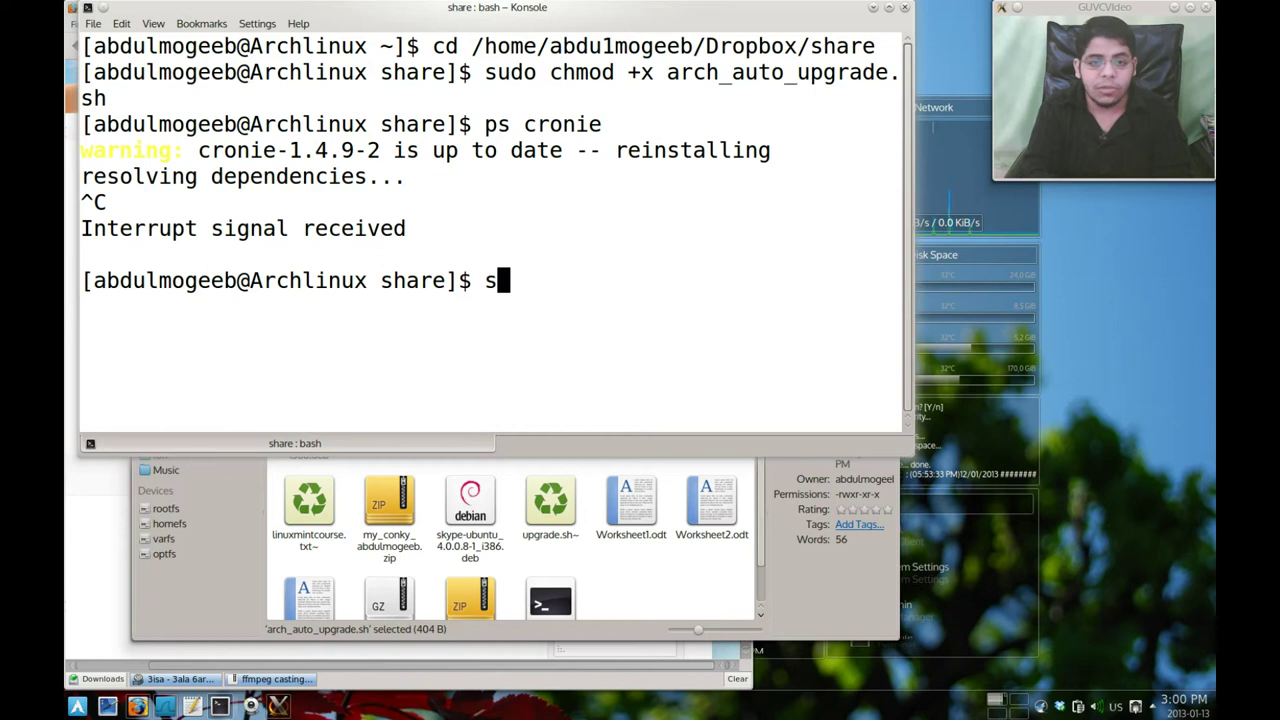
{"action": "type", "text": "tl ena"}
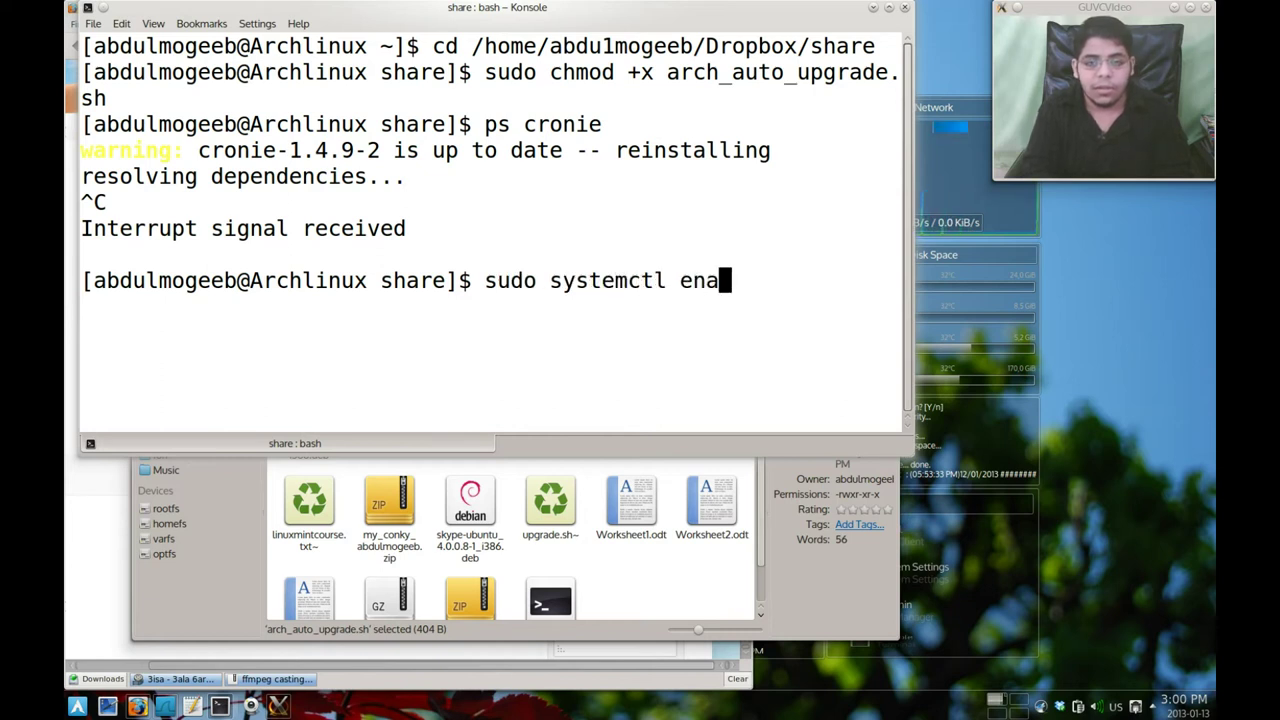
{"action": "type", "text": "ble cronie"}
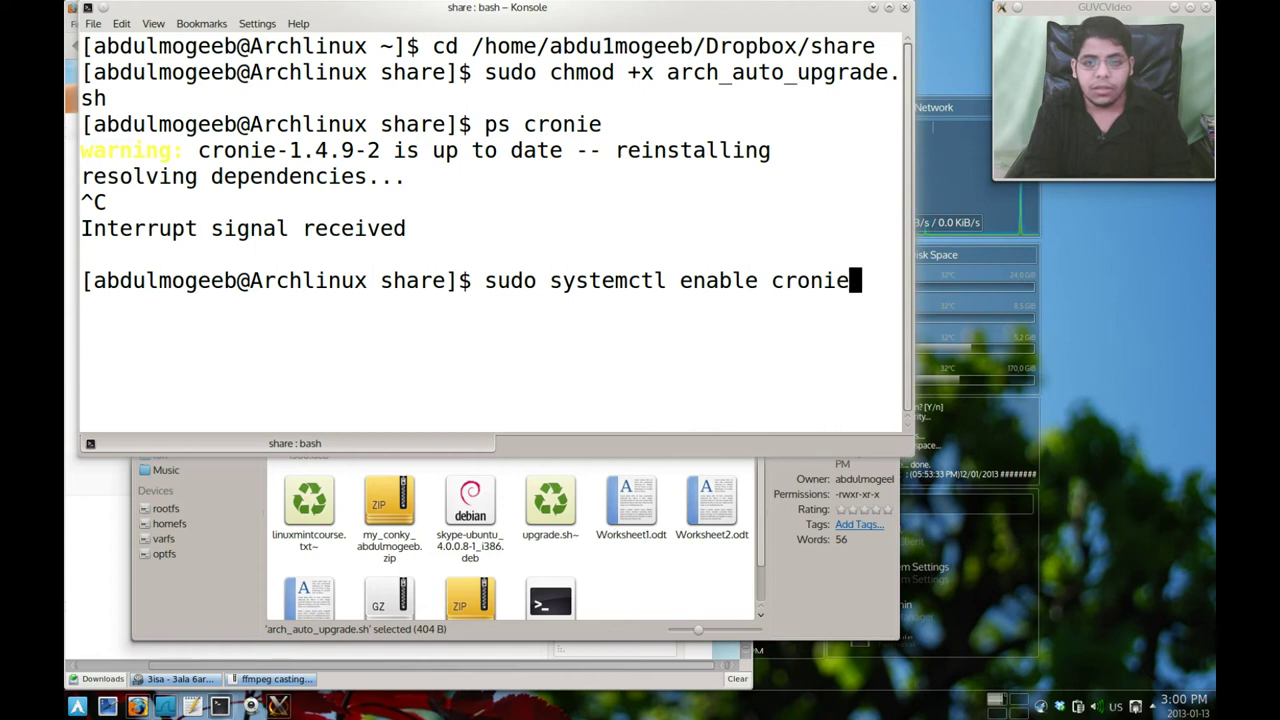
{"action": "key", "text": "Return"}
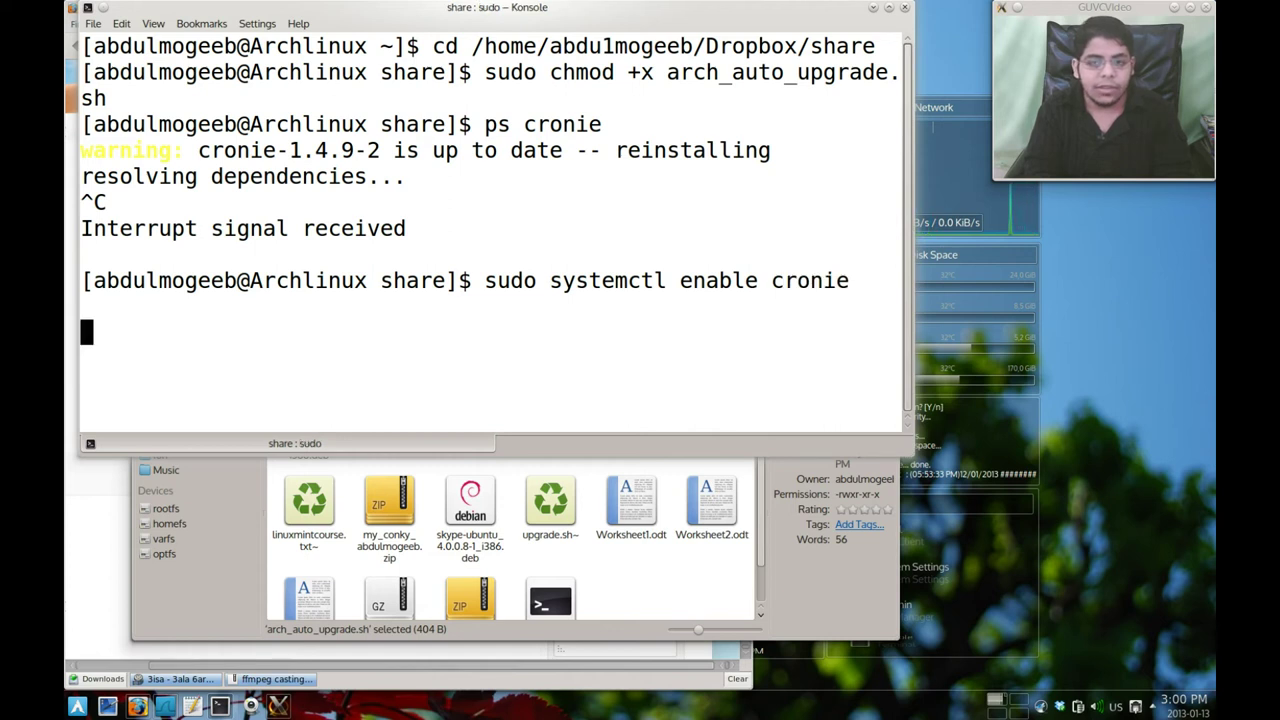
Step: Disable the cronie service by running "sudo systemctl disable cronie"
{"action": "key", "text": "Return"}
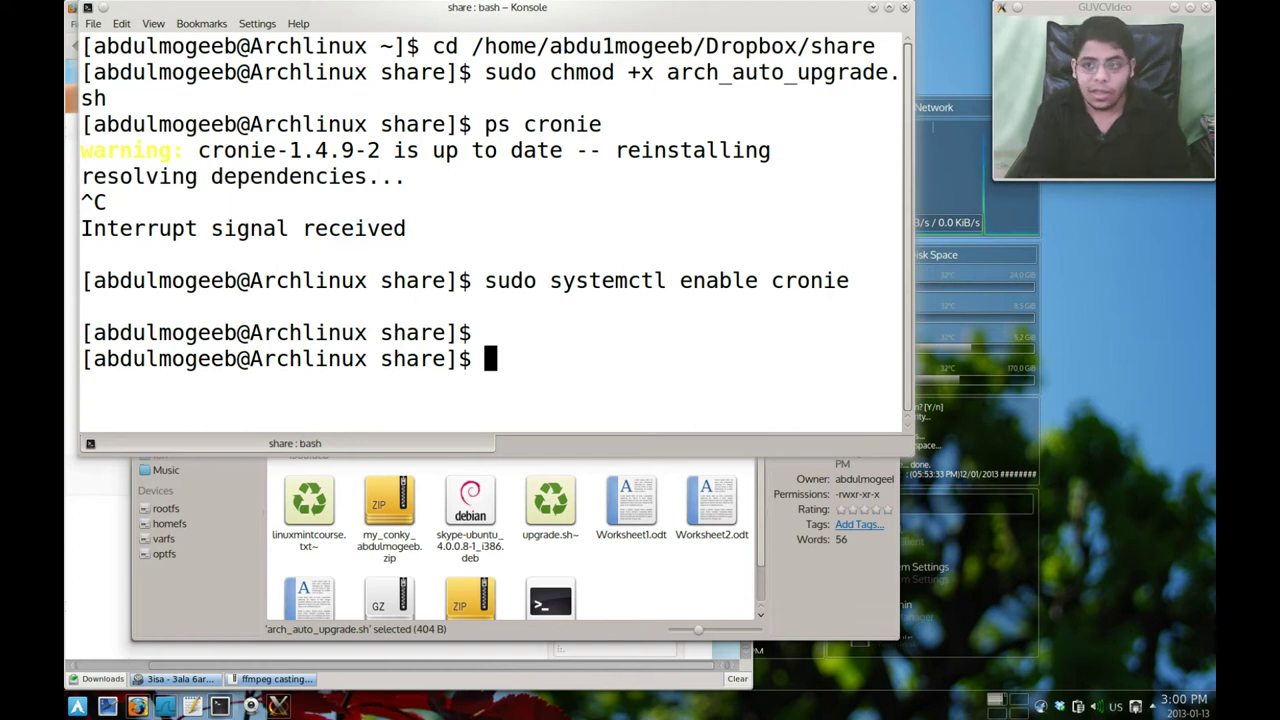
{"action": "key", "text": "Up"}
{"action": "key", "text": "Left"}
{"action": "key", "text": "Left"}
{"action": "key", "text": "Left"}
{"action": "key", "text": "Left"}
{"action": "key", "text": "Left"}
{"action": "key", "text": "Left"}
{"action": "key", "text": "Left"}
{"action": "key", "text": "Left"}
{"action": "key", "text": "Left"}
{"action": "key", "text": "Left"}
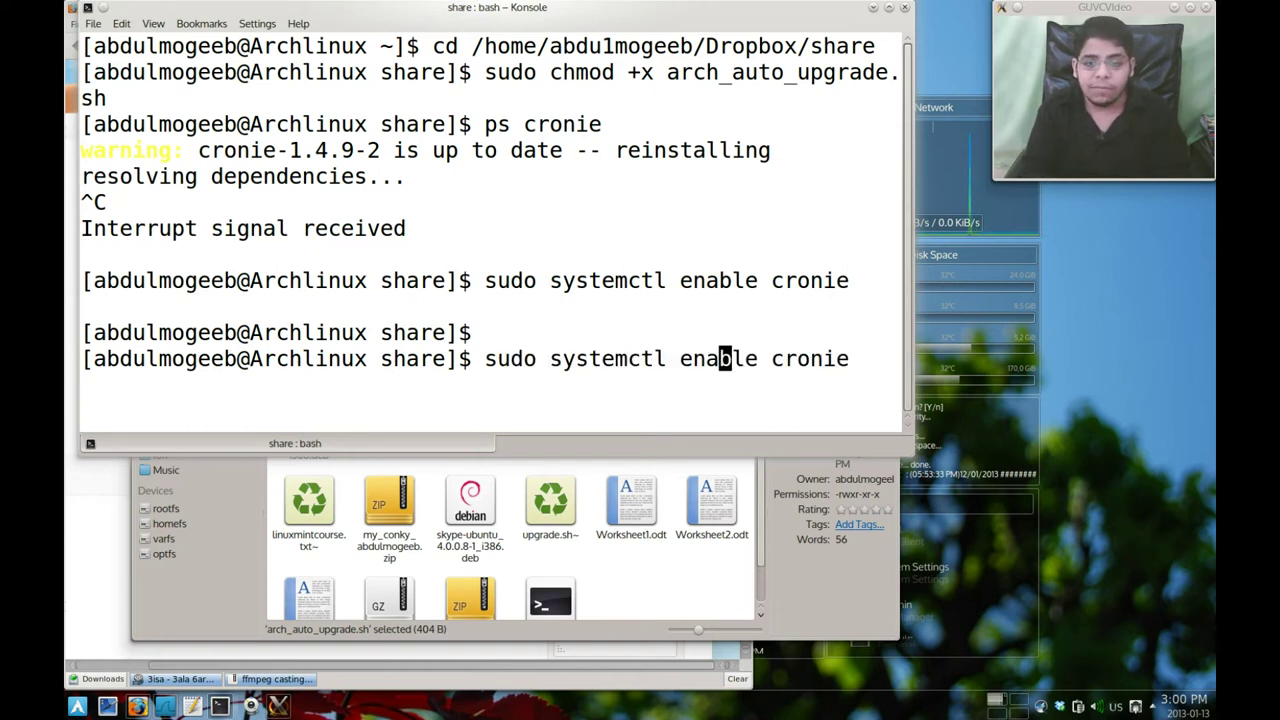
{"action": "key", "text": "BackSpace"}
{"action": "key", "text": "BackSpace"}
{"action": "type", "text": "dis"}
{"action": "key", "text": "Return"}
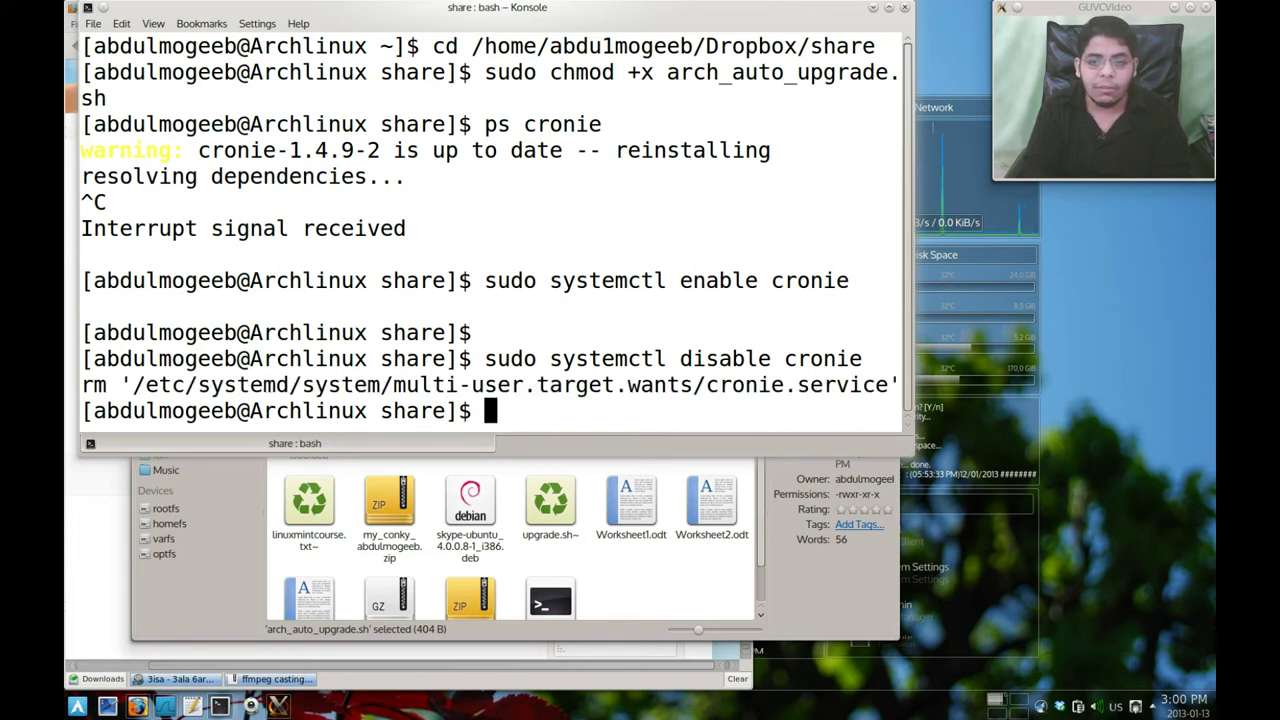
Step: Re-enable the cronie service by running "sudo systemctl enable cronie" again
{"action": "key", "text": "Up"}
{"action": "key", "text": "Up"}
{"action": "key", "text": "Return"}
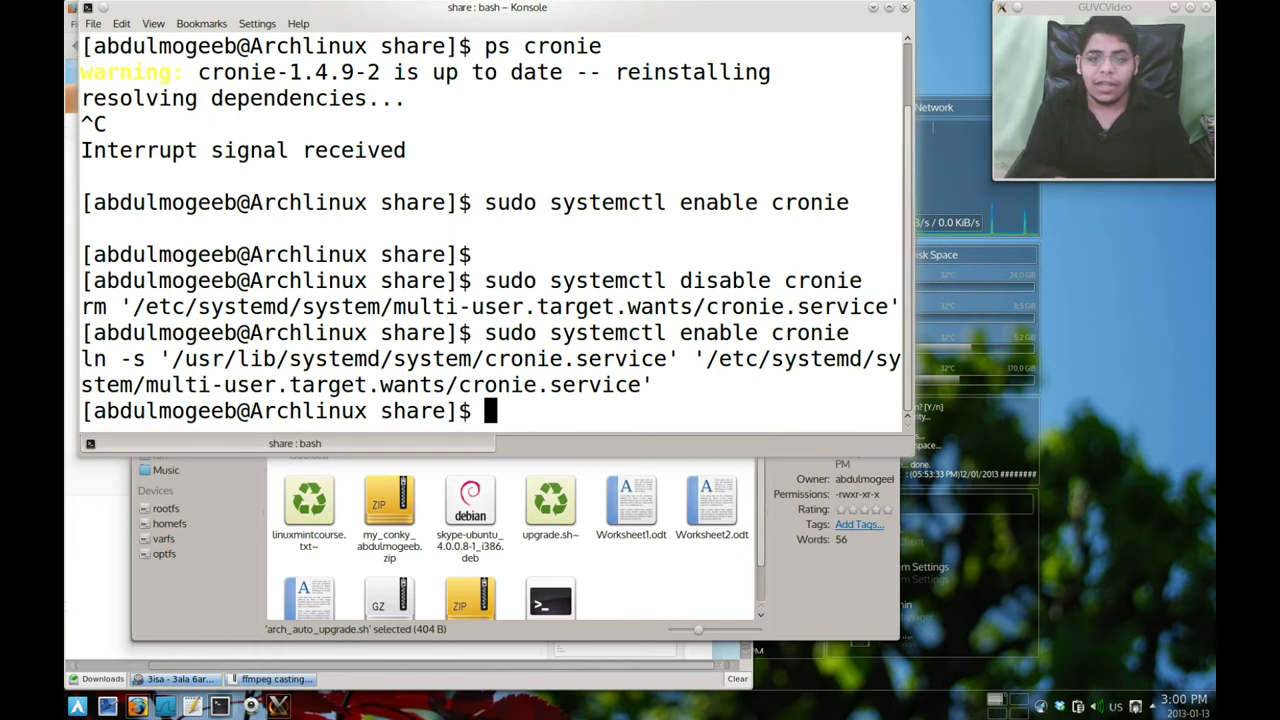
Step: Restart the cronie service by running "sudo systemctl restart cronie"
{"action": "key", "text": "Up"}
{"action": "key", "text": "Left"}
{"action": "key", "text": "Left"}
{"action": "key", "text": "Left"}
{"action": "key", "text": "Left"}
{"action": "key", "text": "Left"}
{"action": "key", "text": "Left"}
{"action": "key", "text": "Left"}
{"action": "key", "text": "BackSpace"}
{"action": "key", "text": "BackSpace"}
{"action": "key", "text": "BackSpace"}
{"action": "key", "text": "BackSpace"}
{"action": "key", "text": "BackSpace"}
{"action": "key", "text": "BackSpace"}
{"action": "type", "text": "restart"}
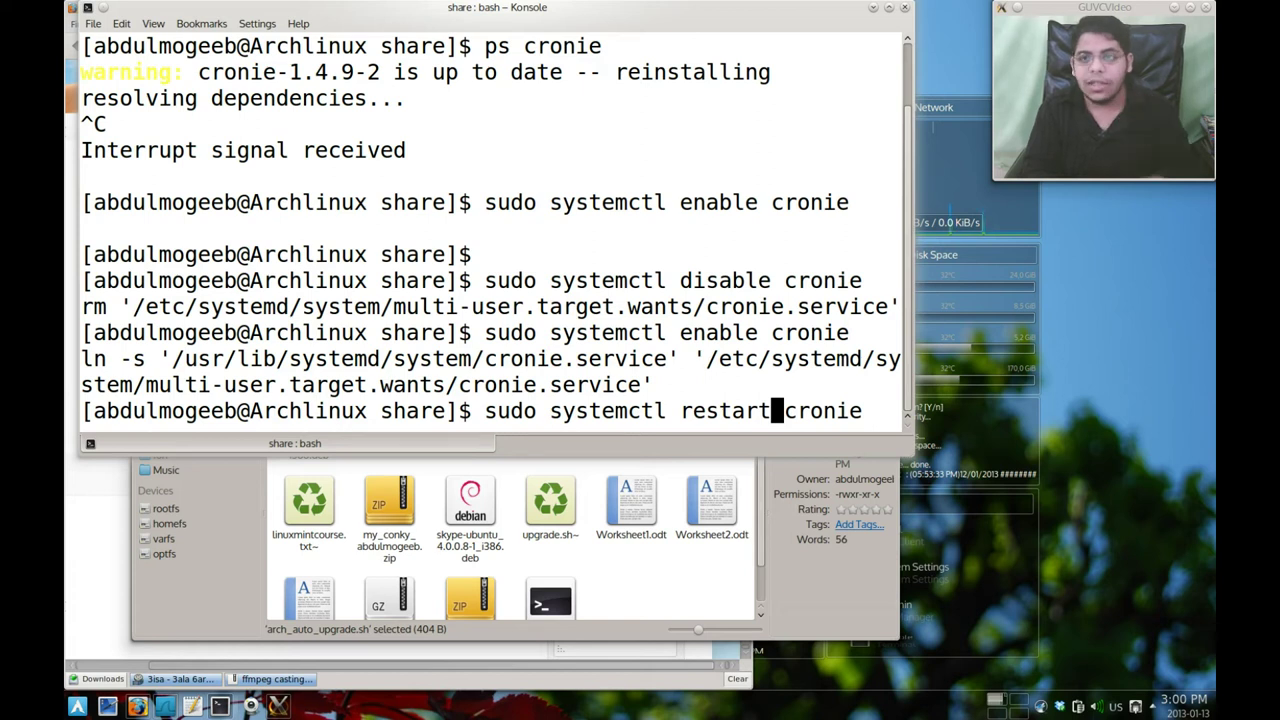
{"action": "key", "text": "Return"}
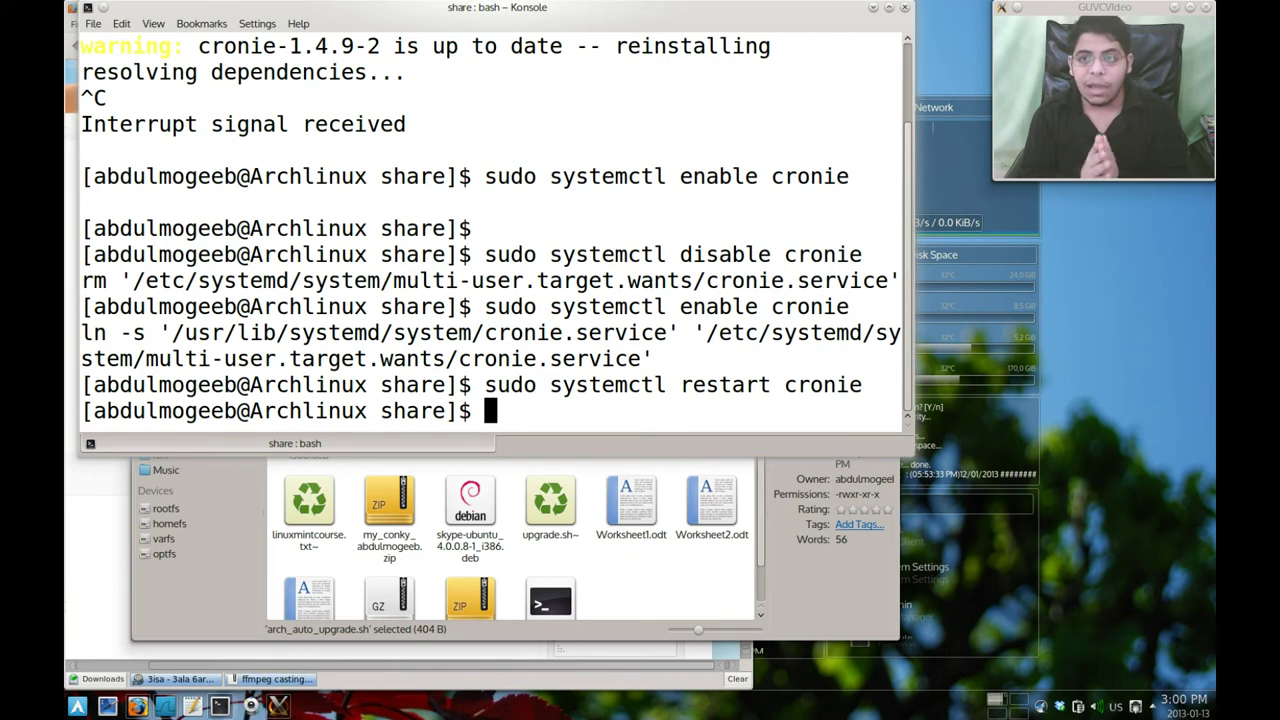
Step: Switch to the root user with "su", entering the root password
{"action": "type", "text": "su"}
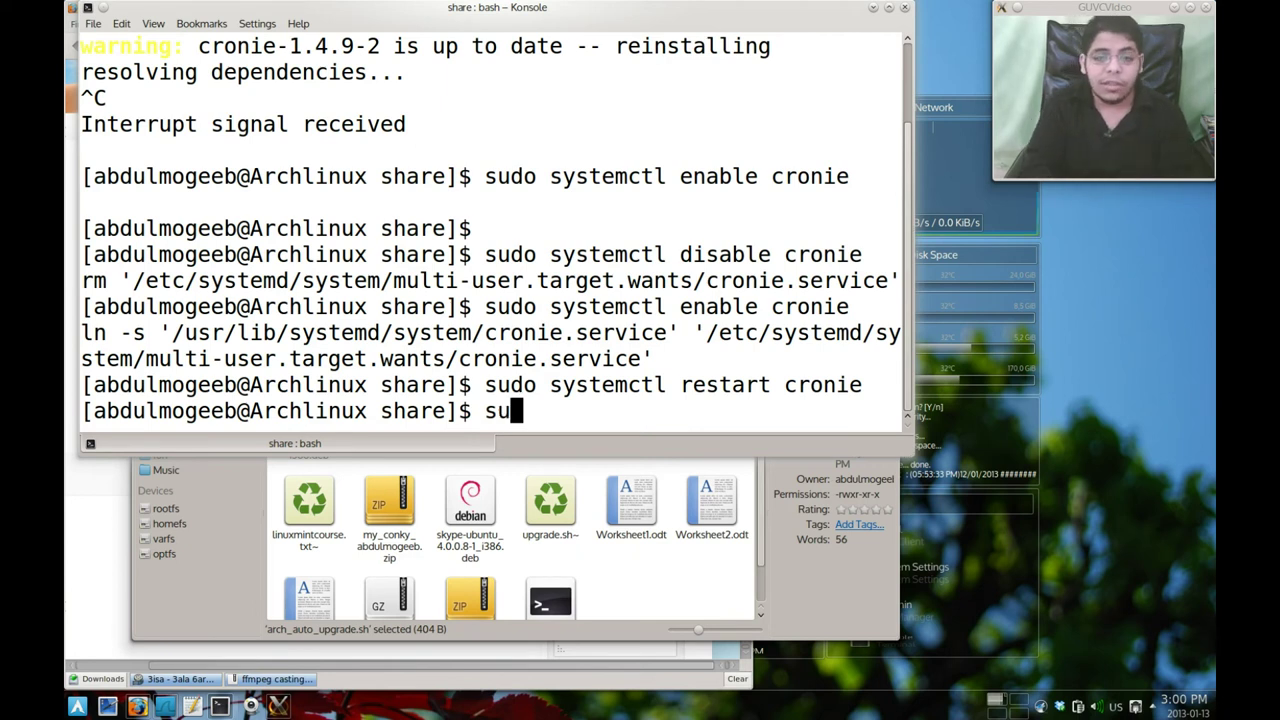
{"action": "key", "text": "Return"}
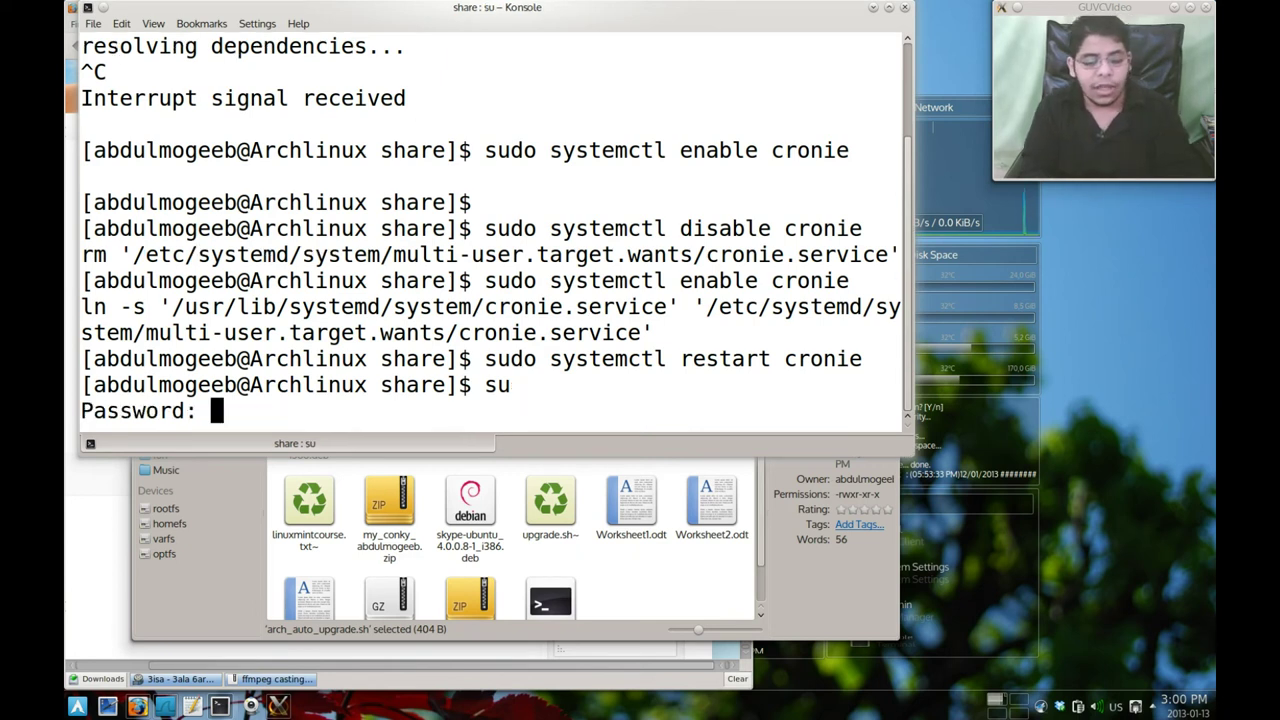
{"action": "key", "text": "Return"}
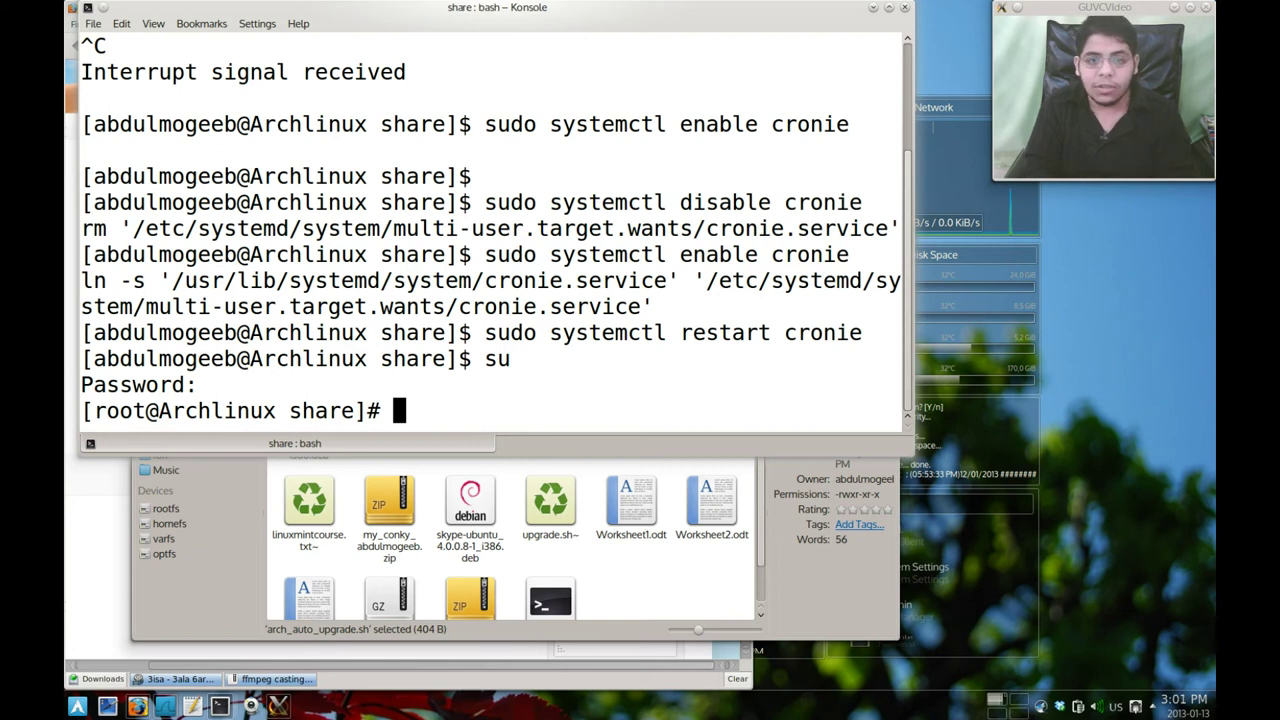
Step: Open root's cron table for editing by running "crontab -e"
{"action": "type", "text": "crontab "}
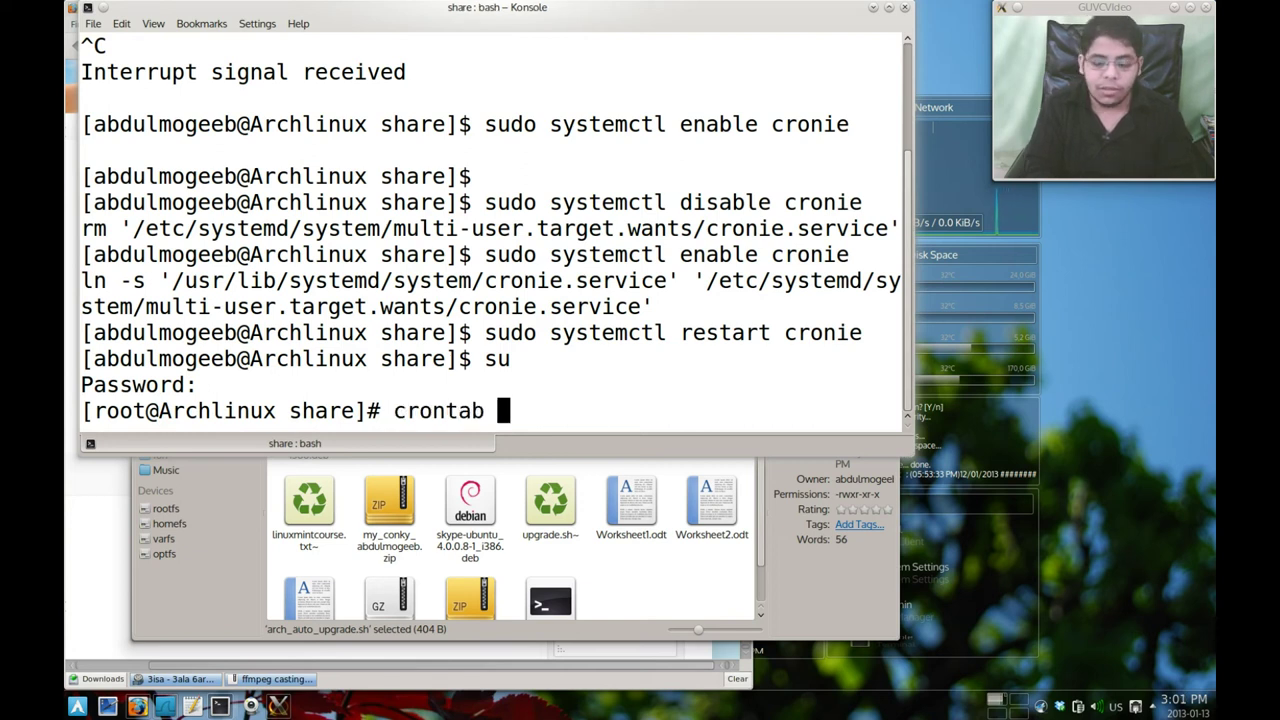
{"action": "type", "text": "-e"}
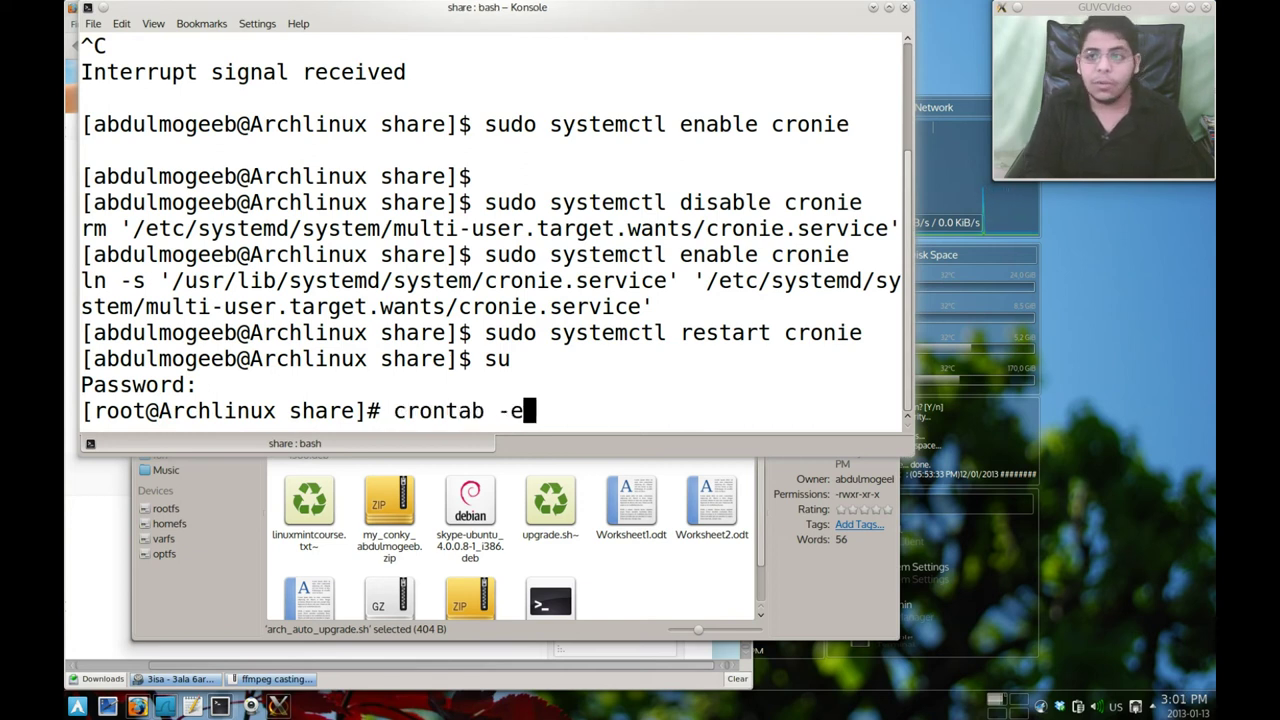
{"action": "key", "text": "Return"}
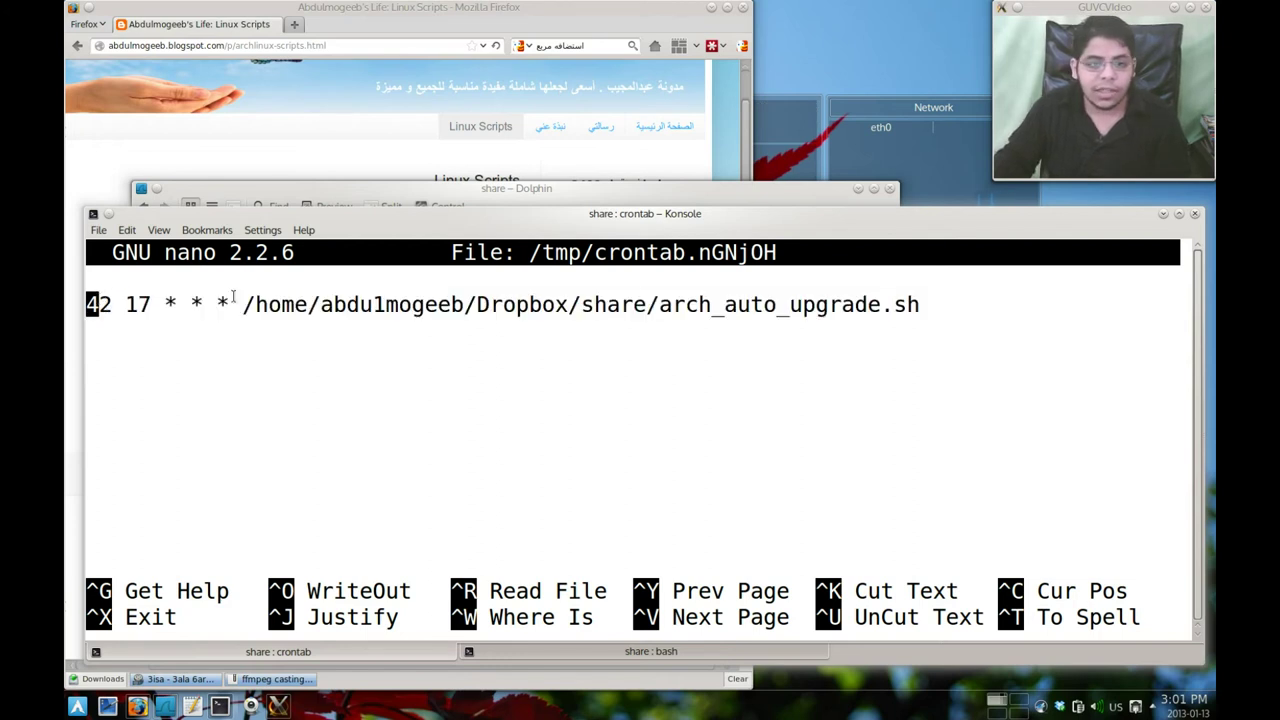
Step: Examine the existing cron entry: its minute and hour fields, the remaining schedule fields and the script path
{"action": "left_click_drag", "start_coordinate": [223, 301], "coordinate": [88, 303]}
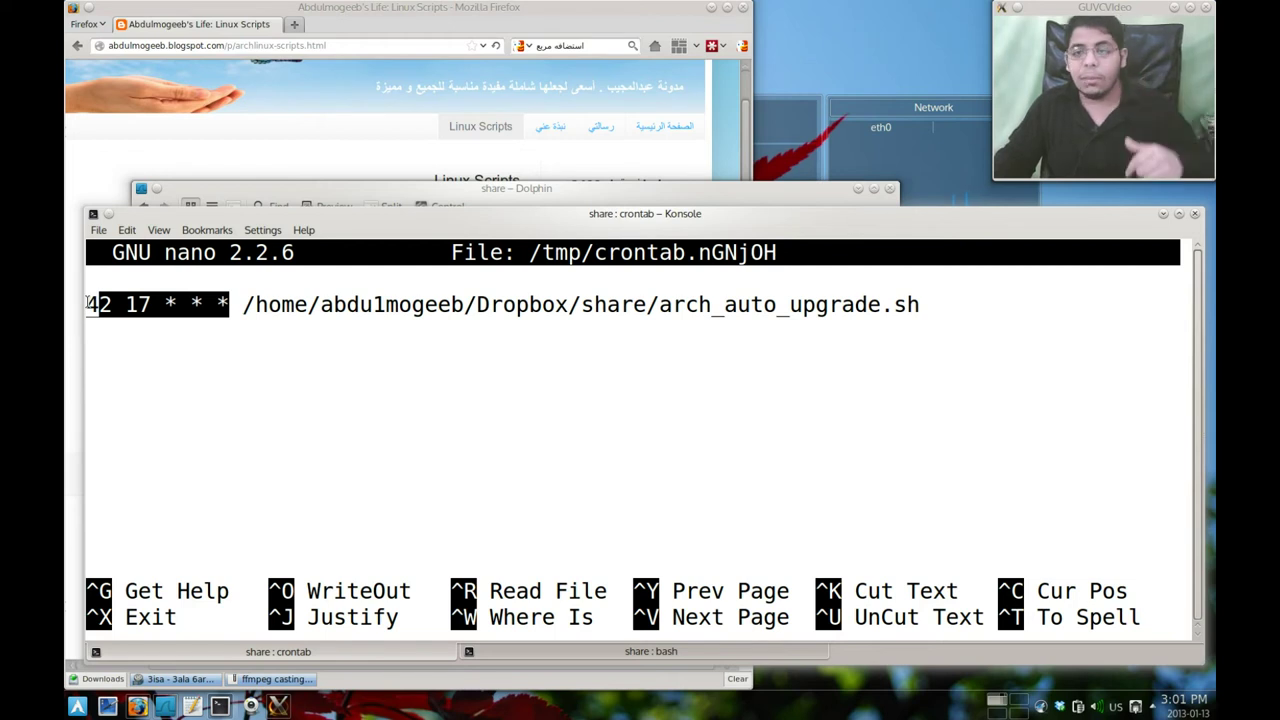
{"action": "left_click", "coordinate": [88, 303]}
{"action": "key", "text": "Right"}
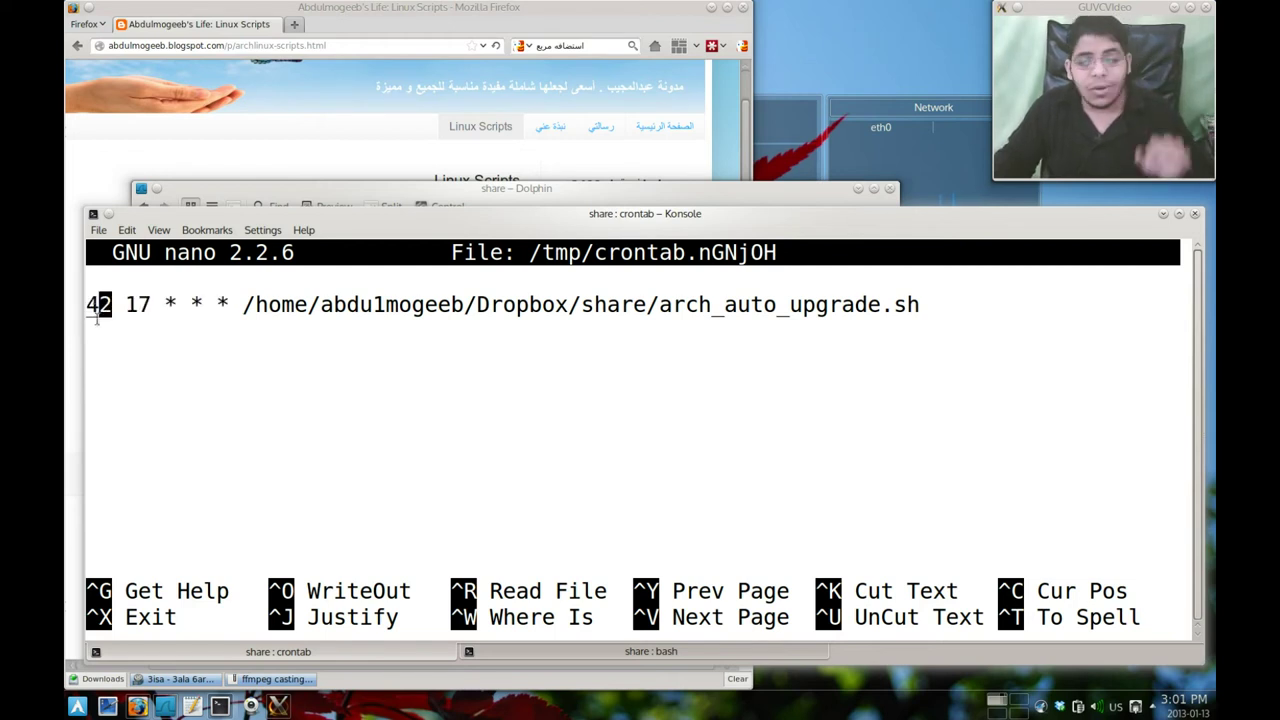
{"action": "key", "text": "Left"}
{"action": "double_click", "coordinate": [134, 306]}
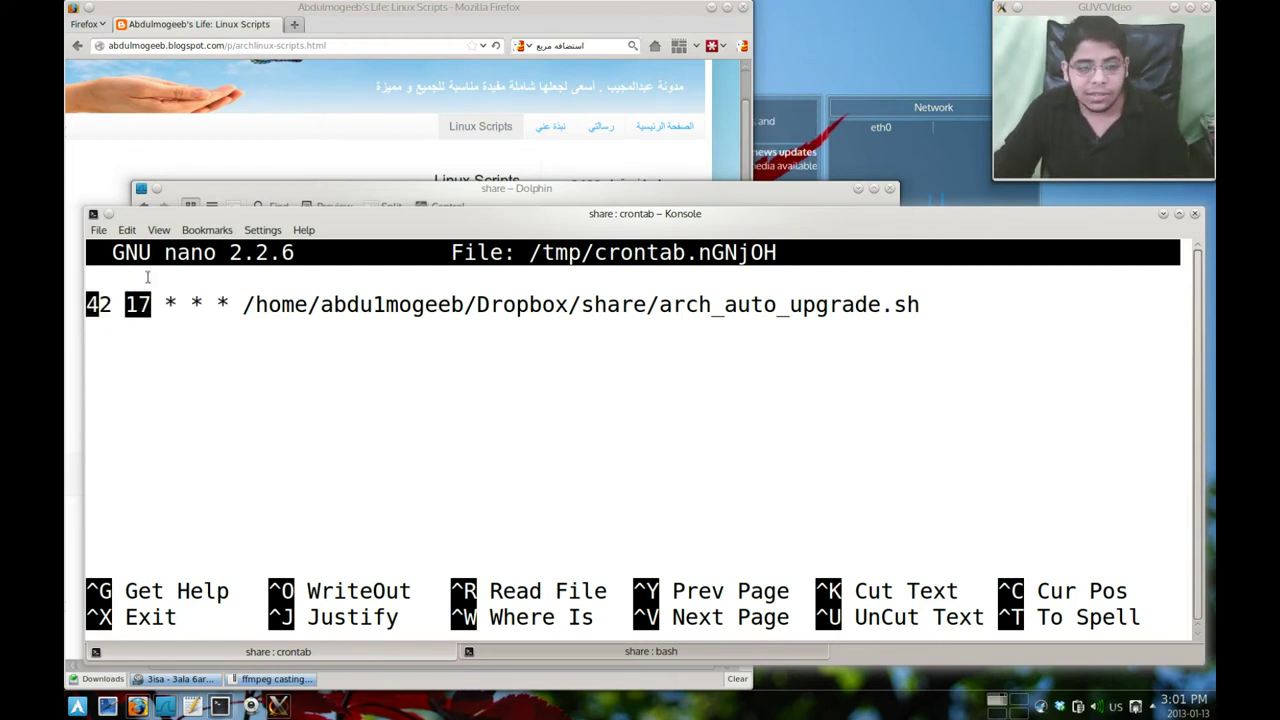
{"action": "left_click_drag", "start_coordinate": [162, 306], "coordinate": [925, 314]}
{"action": "left_click", "coordinate": [246, 306]}
{"action": "left_click", "coordinate": [151, 403]}
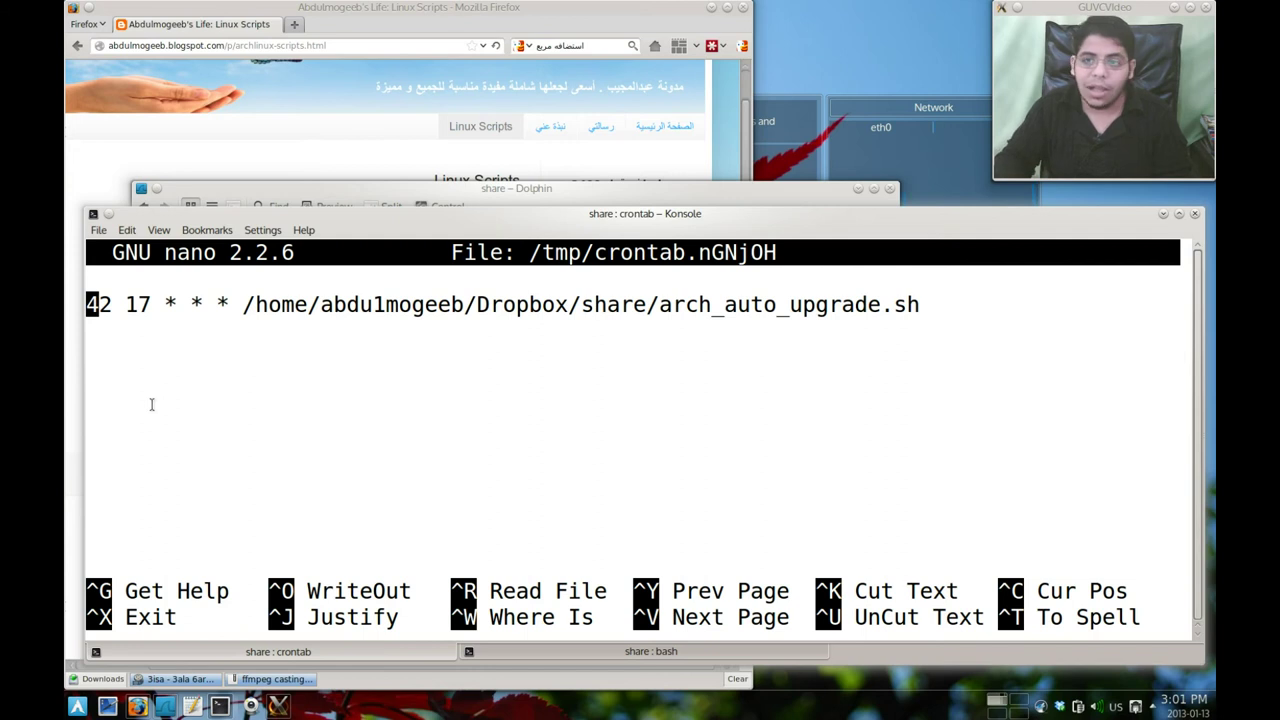
Step: Change the schedule of the arch_auto_upgrade.sh cron entry to hour 0 and minute *, so it reads "* 0 * * *"
{"action": "key", "text": "Right"}
{"action": "key", "text": "Right"}
{"action": "key", "text": "Right"}
{"action": "key", "text": "Right"}
{"action": "key", "text": "Right"}
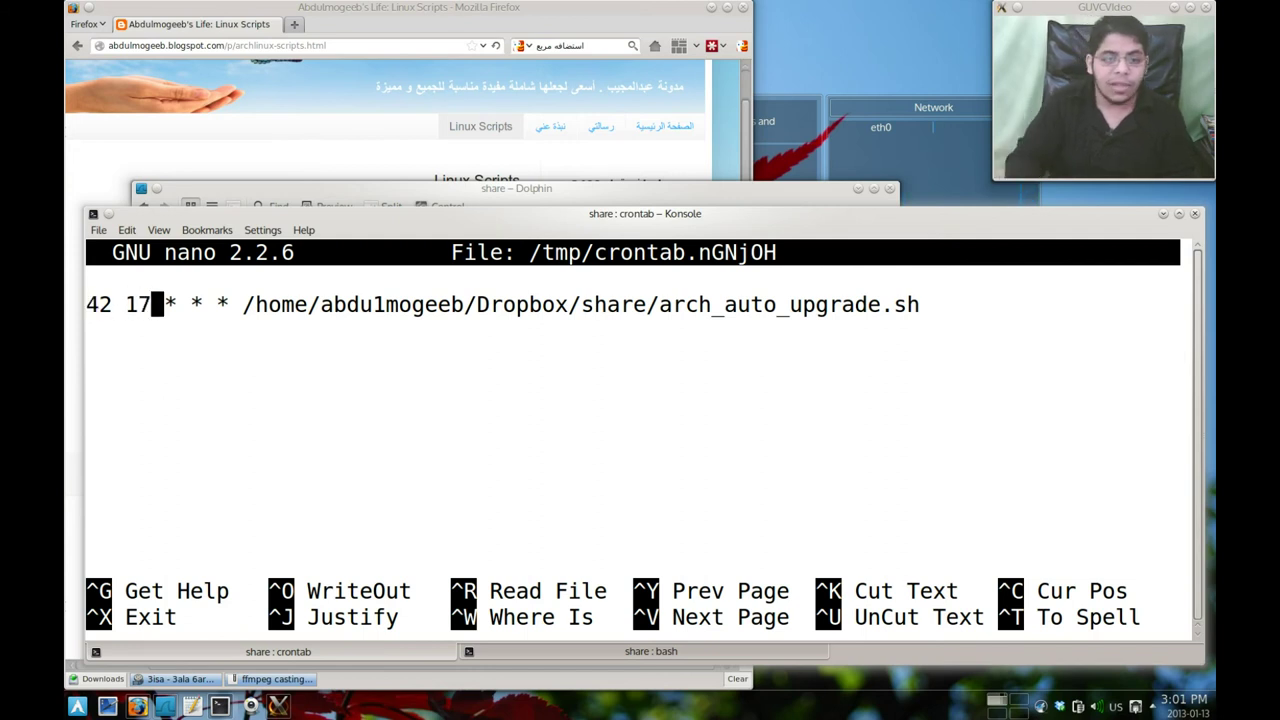
{"action": "key", "text": "BackSpace"}
{"action": "key", "text": "BackSpace"}
{"action": "type", "text": "0"}
{"action": "key", "text": "Home"}
{"action": "key", "text": "Delete"}
{"action": "key", "text": "Delete"}
{"action": "type", "text": "*"}
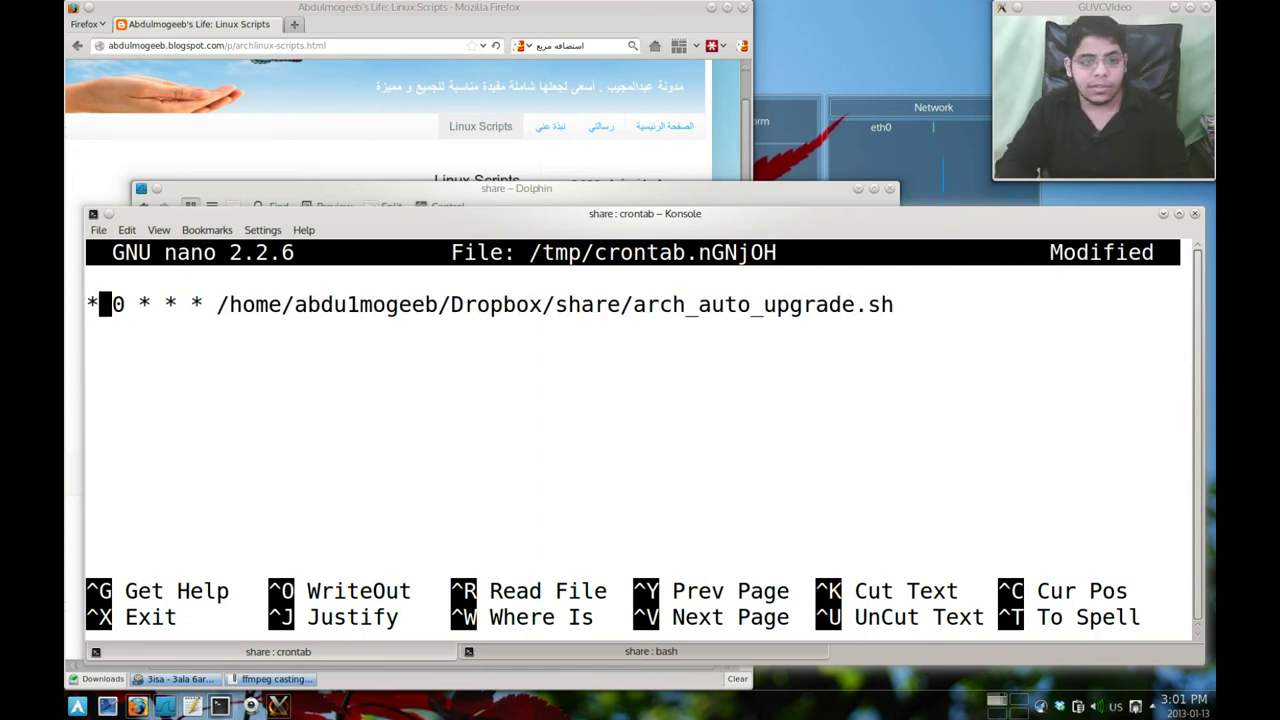
Step: Save the modified crontab under its existing file name and exit nano
{"action": "key", "text": "ctrl+x"}
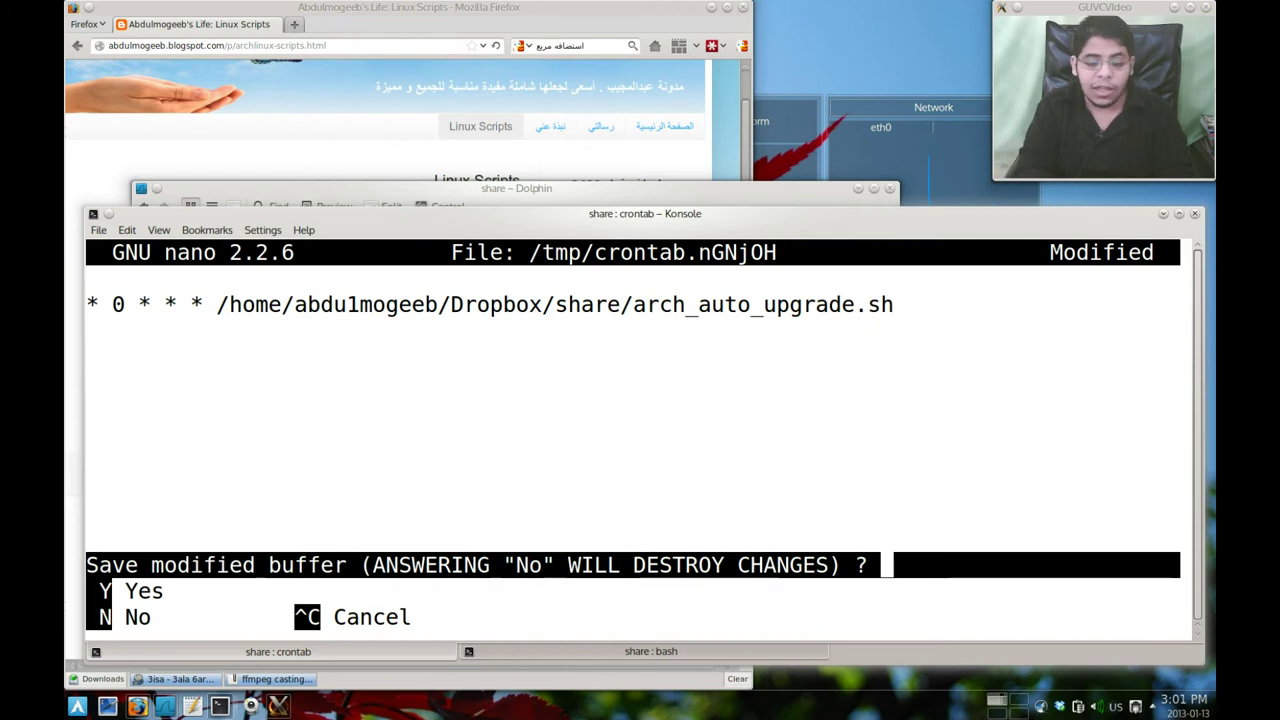
{"action": "key", "text": "y"}
{"action": "key", "text": "Return"}
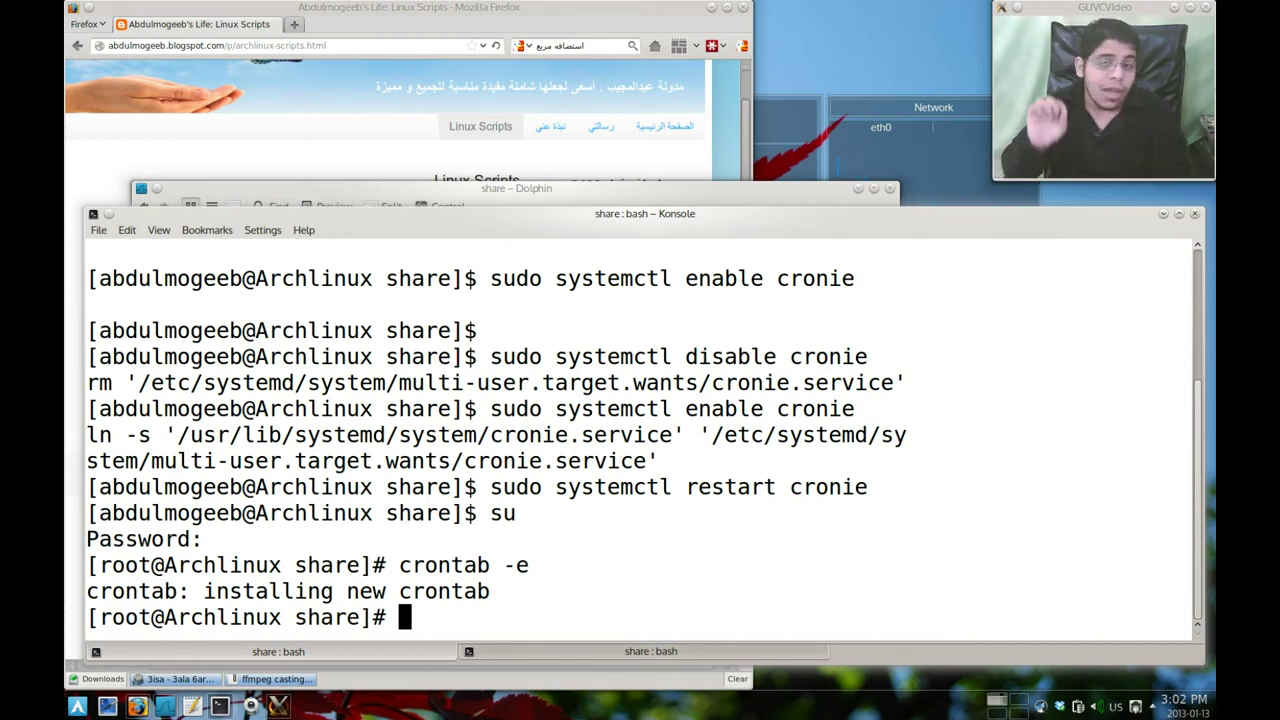
Step: Open the nano text editor from the root shell
{"action": "type", "text": "nan"}
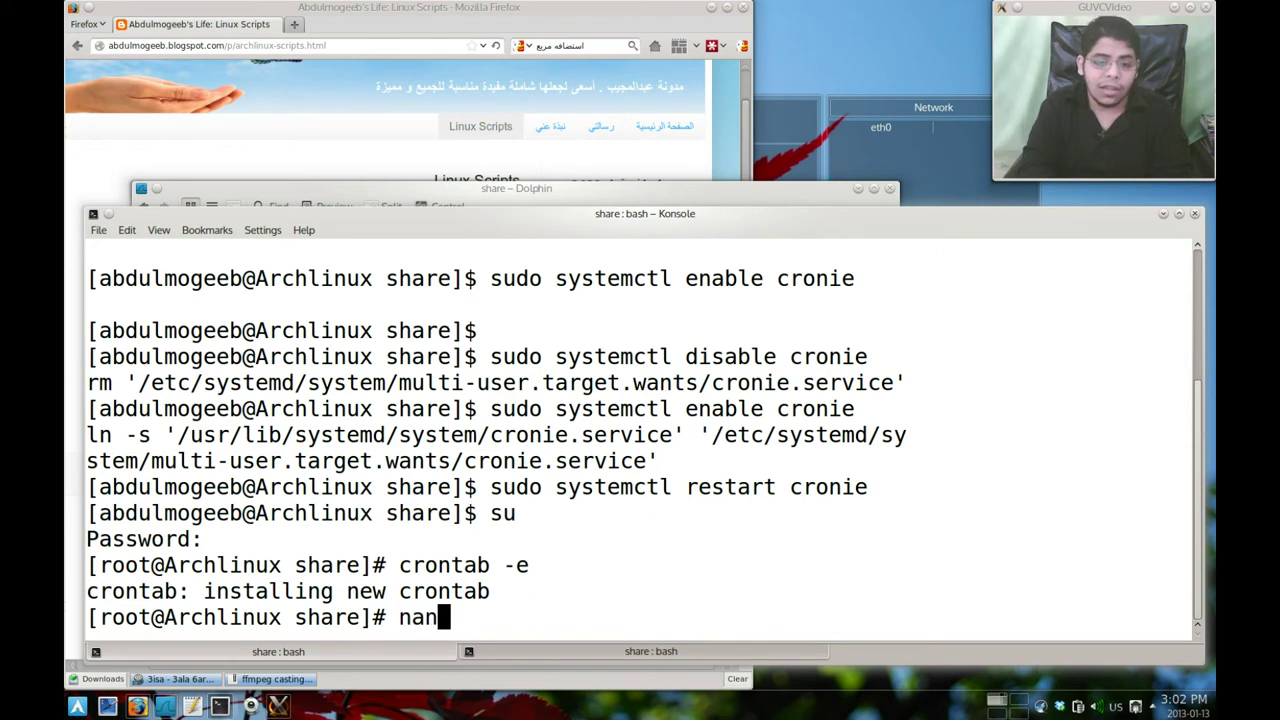